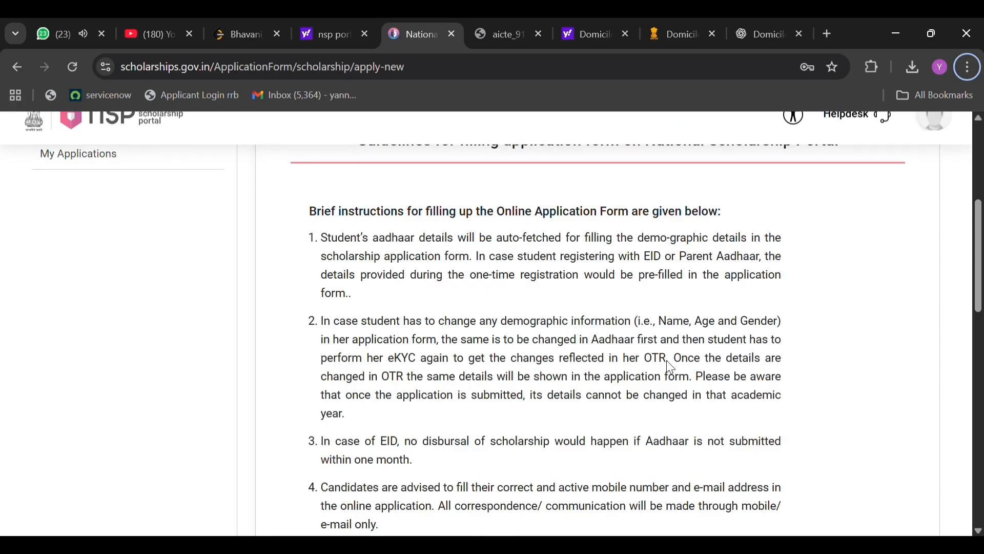
Accept both undertakings on the application guidelines page and agree to continue.
{"action": "scroll", "coordinate": [666, 360], "scroll_direction": "down", "scroll_amount": 18}
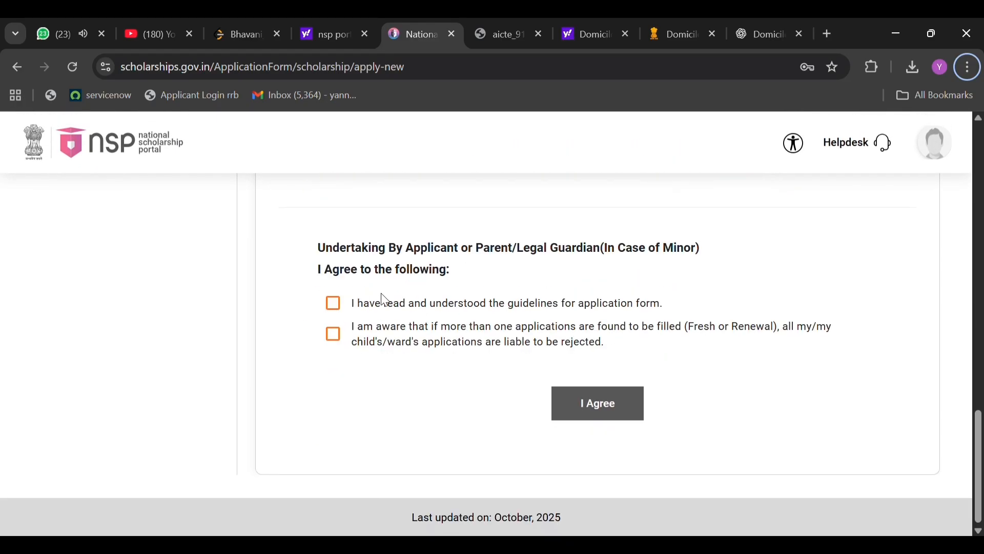
{"action": "left_click", "coordinate": [334, 304]}
{"action": "left_click", "coordinate": [335, 336]}
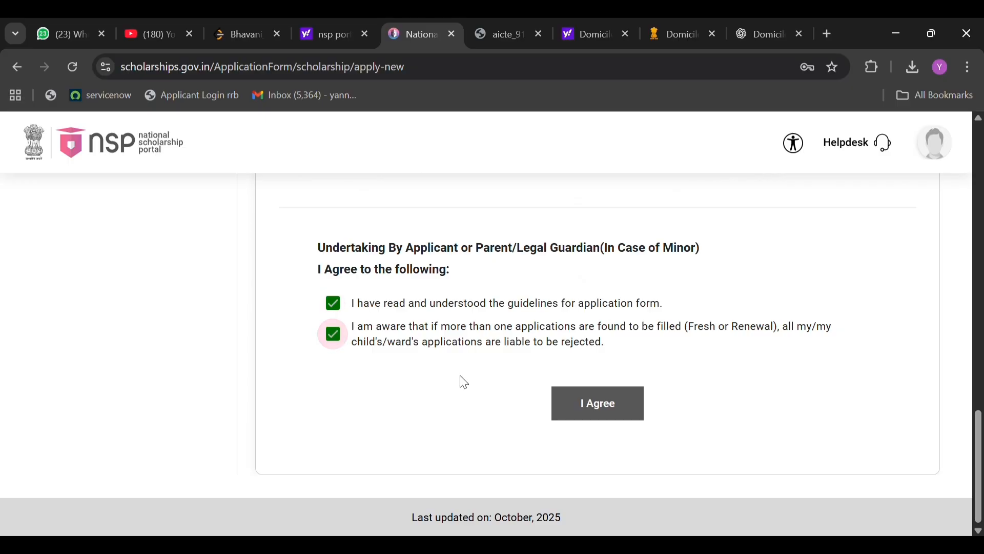
{"action": "left_click", "coordinate": [610, 408]}
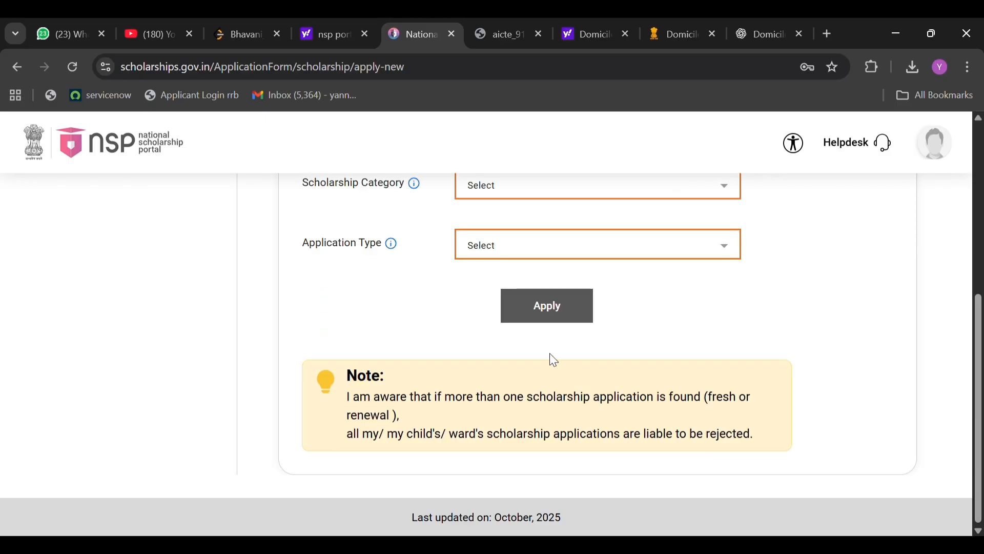
Fill in the fresh application with domicile state Andhra Pradesh, category Post Matric/Top Class/MCM and application type Scholarship.
{"action": "scroll", "coordinate": [549, 358], "scroll_direction": "up", "scroll_amount": 5}
{"action": "left_click", "coordinate": [532, 370]}
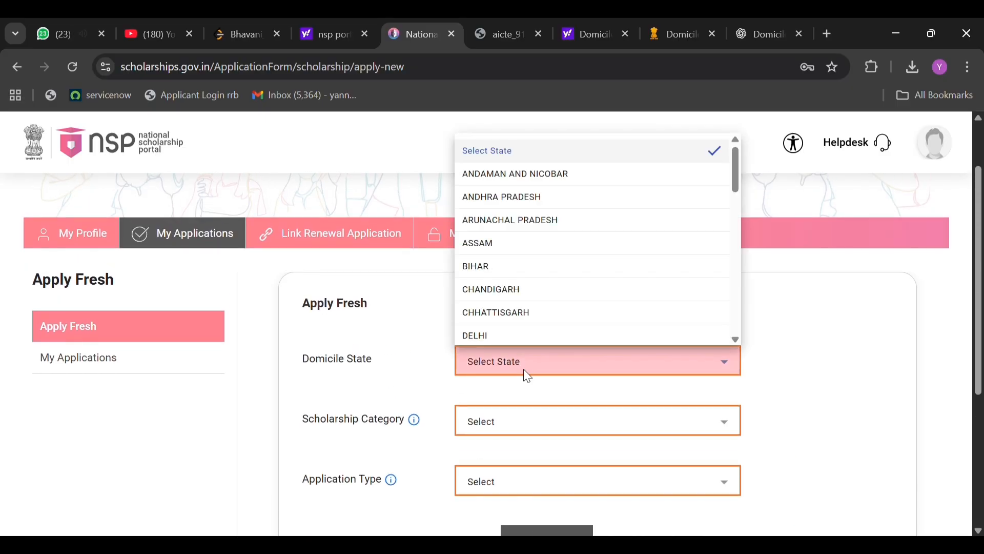
{"action": "left_click", "coordinate": [538, 191]}
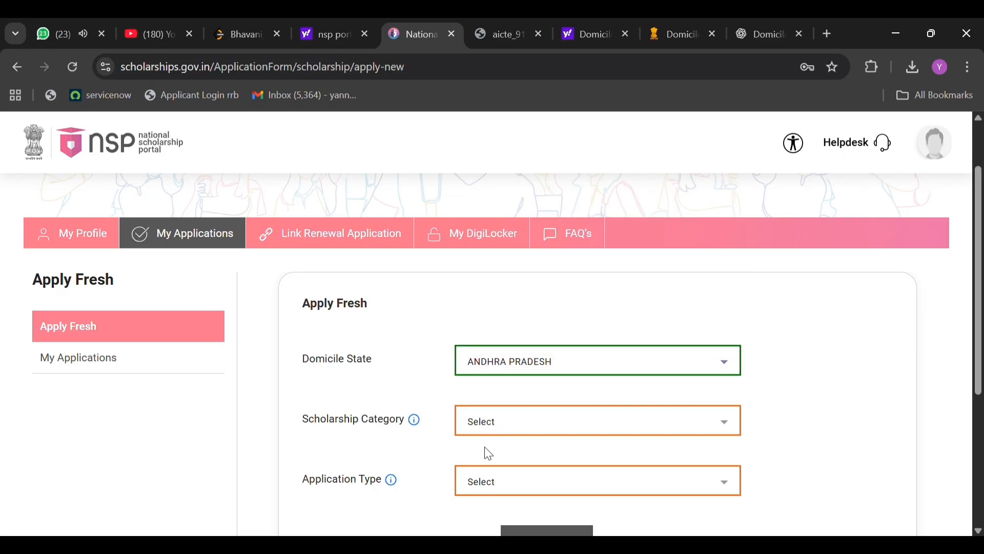
{"action": "left_click", "coordinate": [495, 432]}
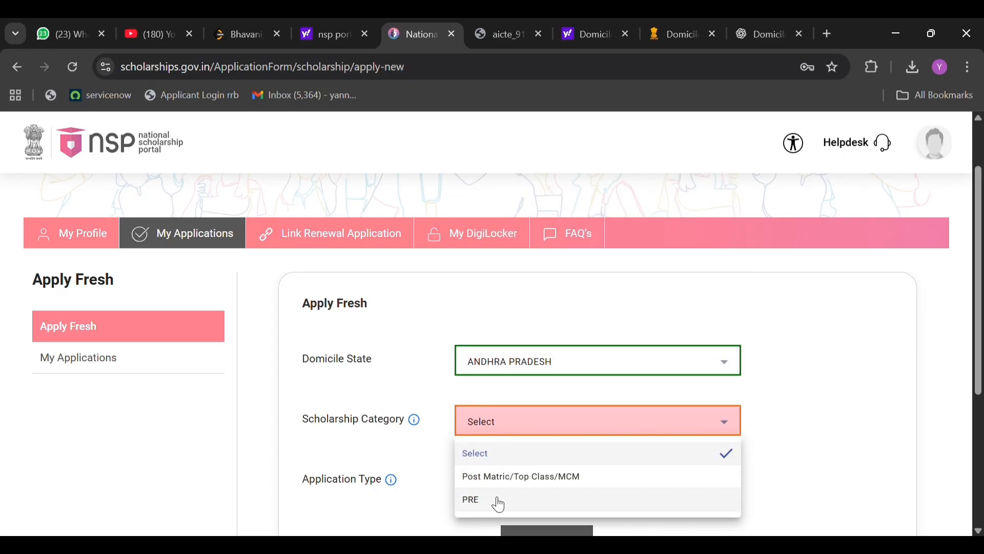
{"action": "scroll", "coordinate": [499, 505], "scroll_direction": "down", "scroll_amount": 1}
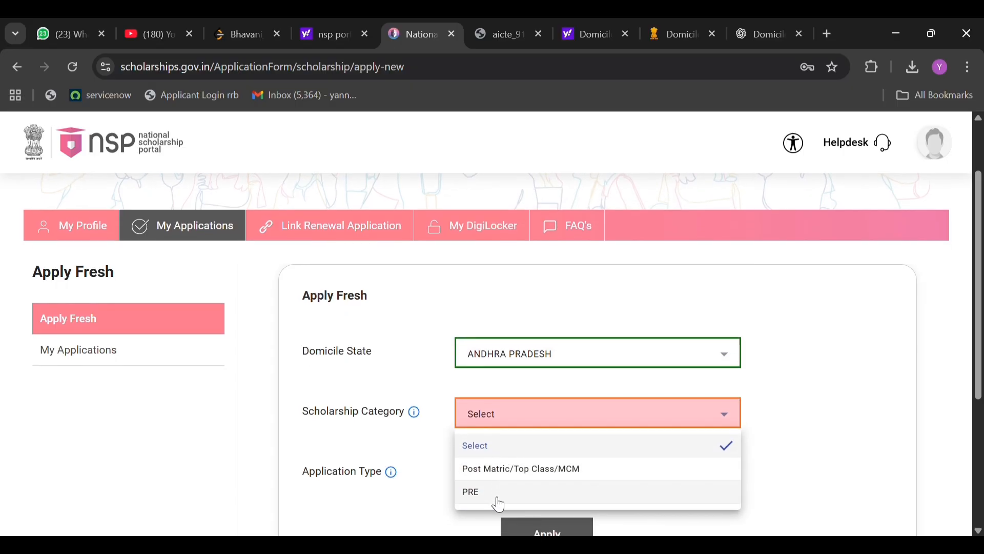
{"action": "left_click", "coordinate": [515, 470]}
{"action": "left_click", "coordinate": [508, 470]}
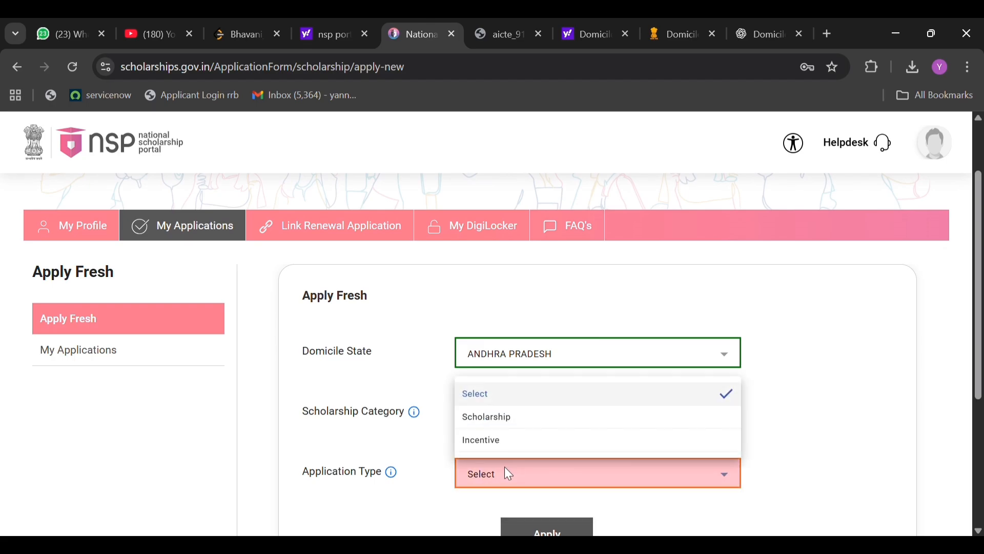
{"action": "left_click", "coordinate": [529, 424]}
{"action": "scroll", "coordinate": [521, 416], "scroll_direction": "down", "scroll_amount": 2}
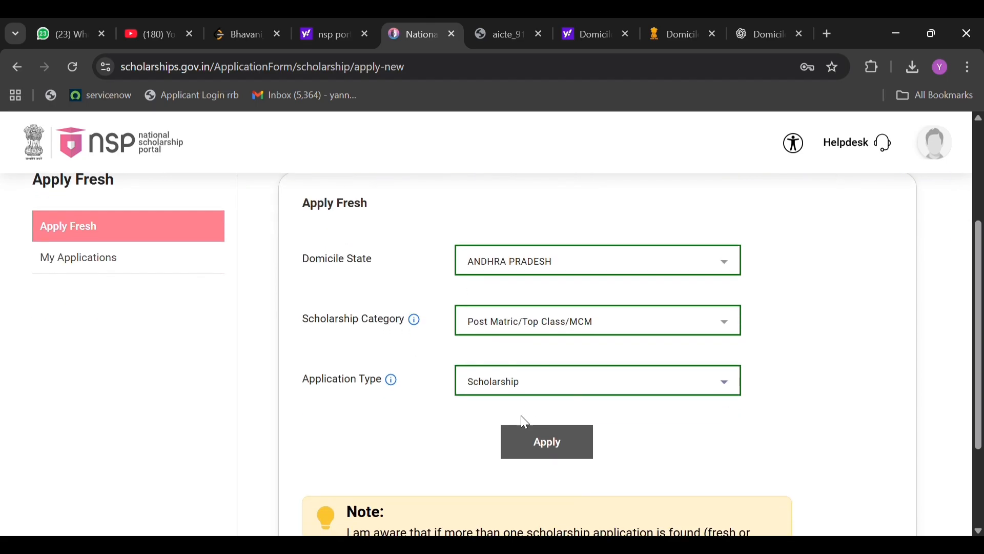
Apply with the selected scholarship options and confirm proceeding.
{"action": "left_click", "coordinate": [546, 447]}
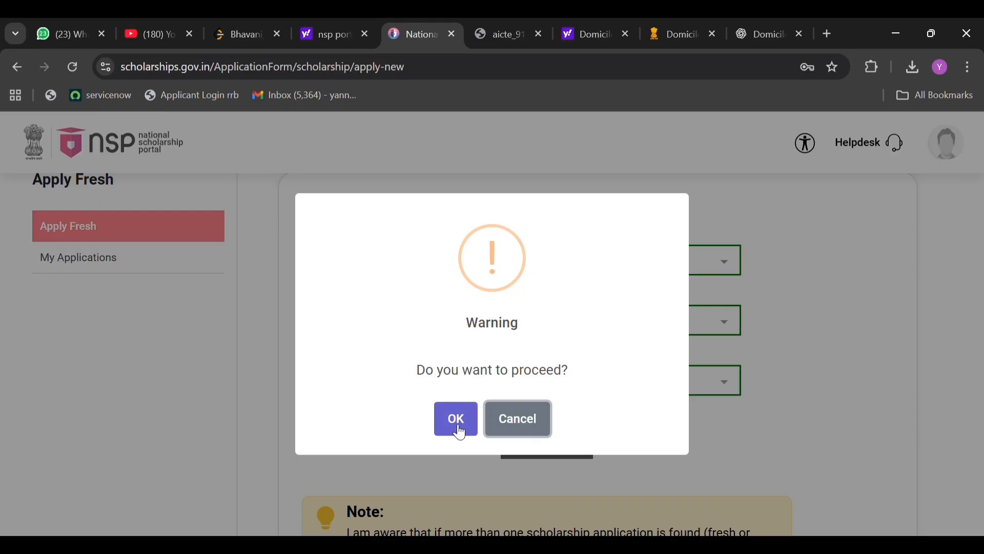
{"action": "left_click", "coordinate": [458, 429]}
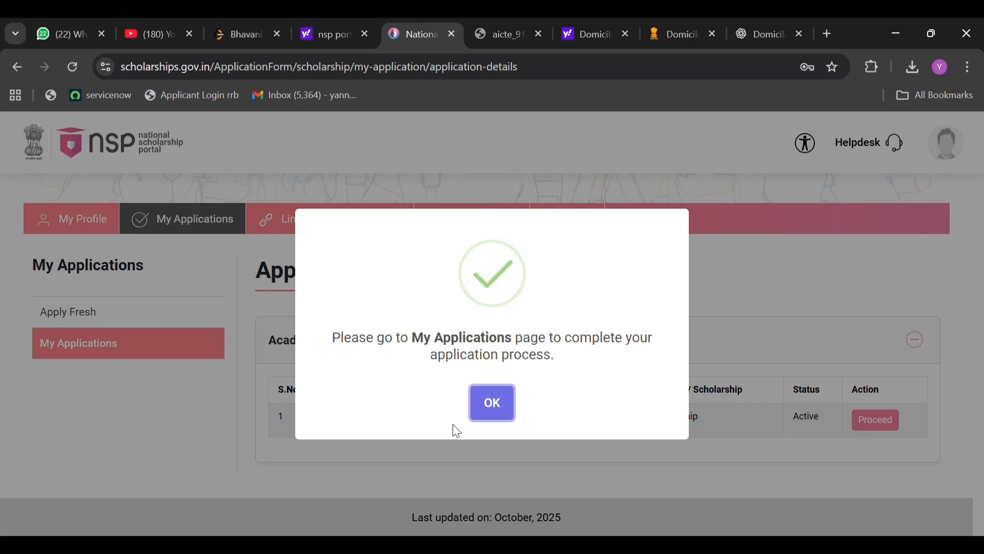
{"action": "key", "text": "Return"}
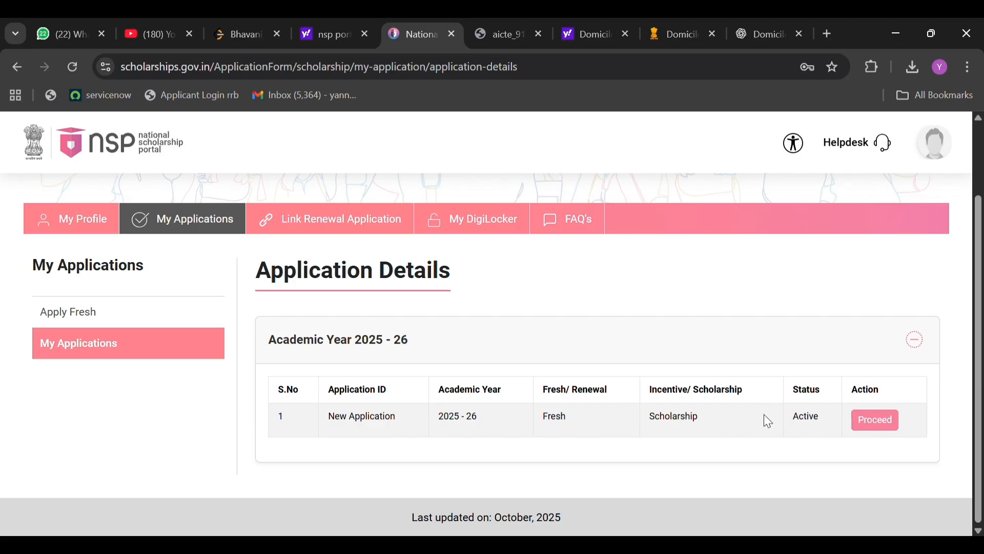
Proceed with the new 2025 - 26 scholarship application and open its form for filling.
{"action": "left_click", "coordinate": [877, 426]}
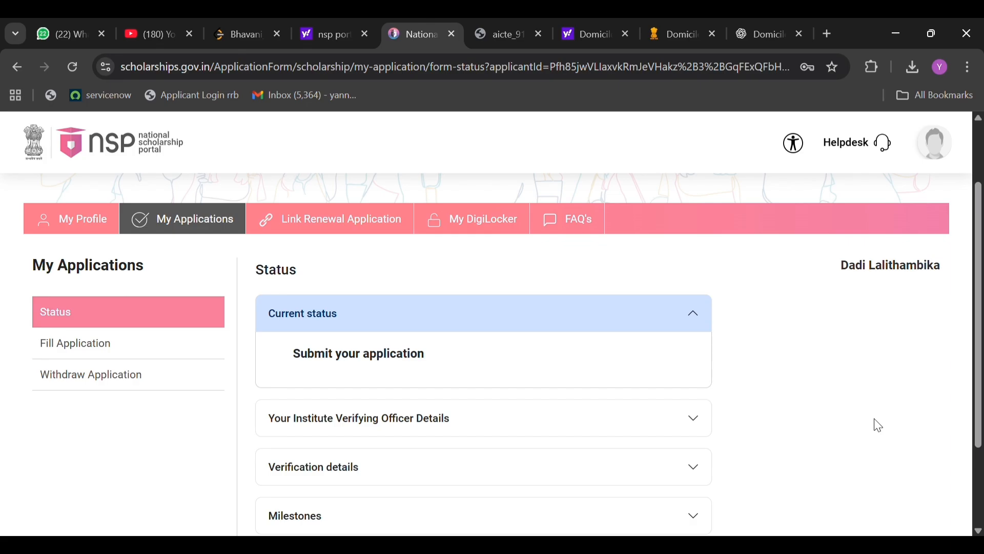
{"action": "scroll", "coordinate": [479, 389], "scroll_direction": "down", "scroll_amount": 3}
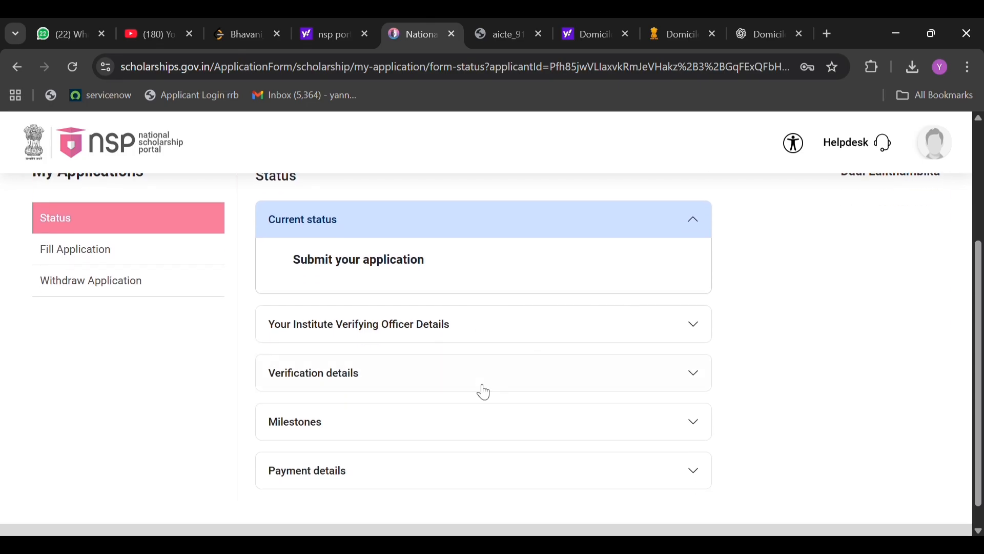
{"action": "scroll", "coordinate": [484, 392], "scroll_direction": "up", "scroll_amount": 3}
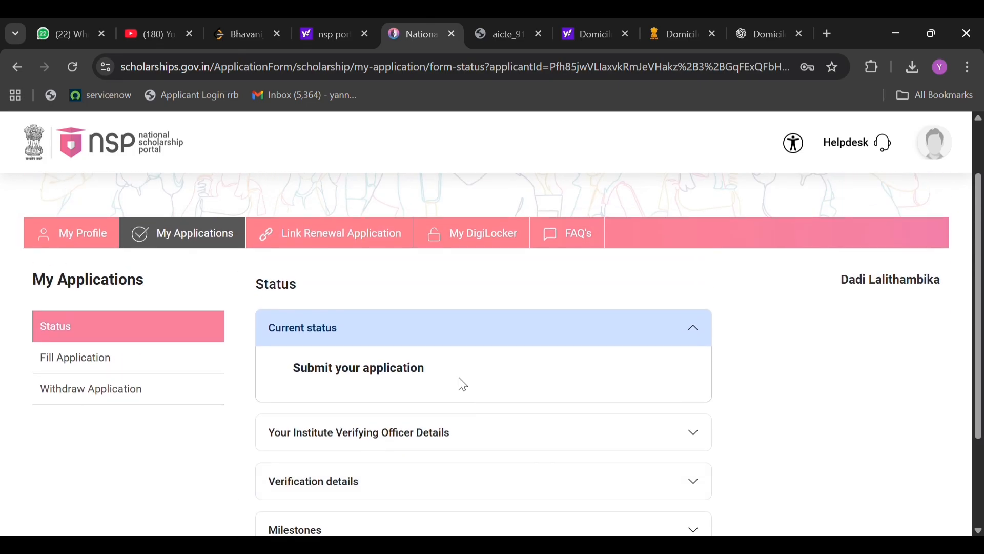
{"action": "scroll", "coordinate": [359, 435], "scroll_direction": "down", "scroll_amount": 2}
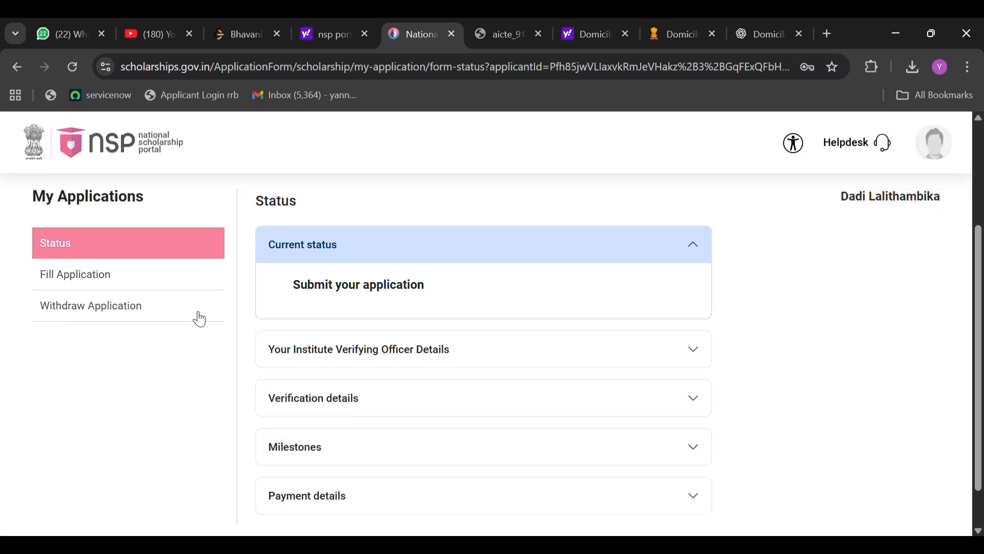
{"action": "left_click", "coordinate": [143, 284]}
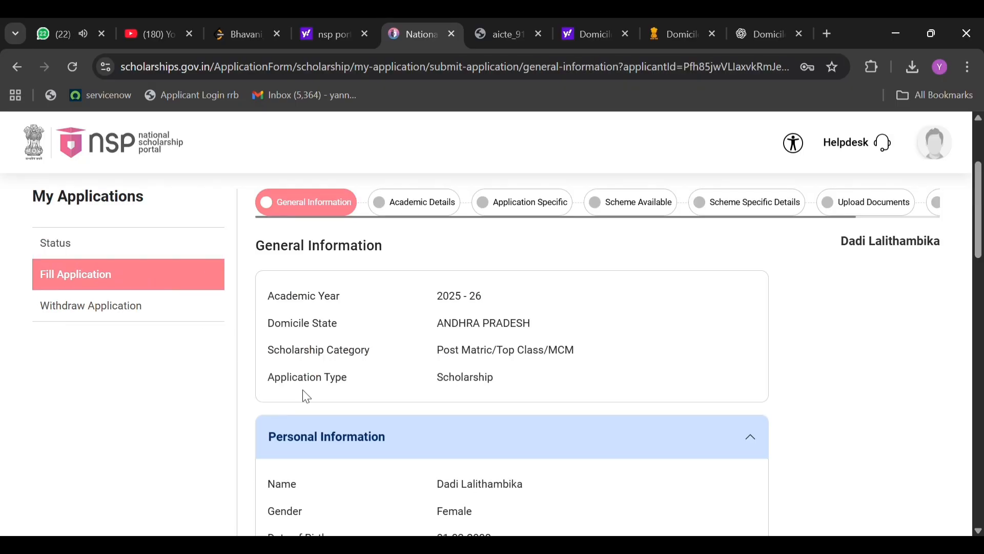
Review the general information and the applicant's pre-filled personal information, including birth date and parents' names.
{"action": "scroll", "coordinate": [410, 430], "scroll_direction": "down", "scroll_amount": 1}
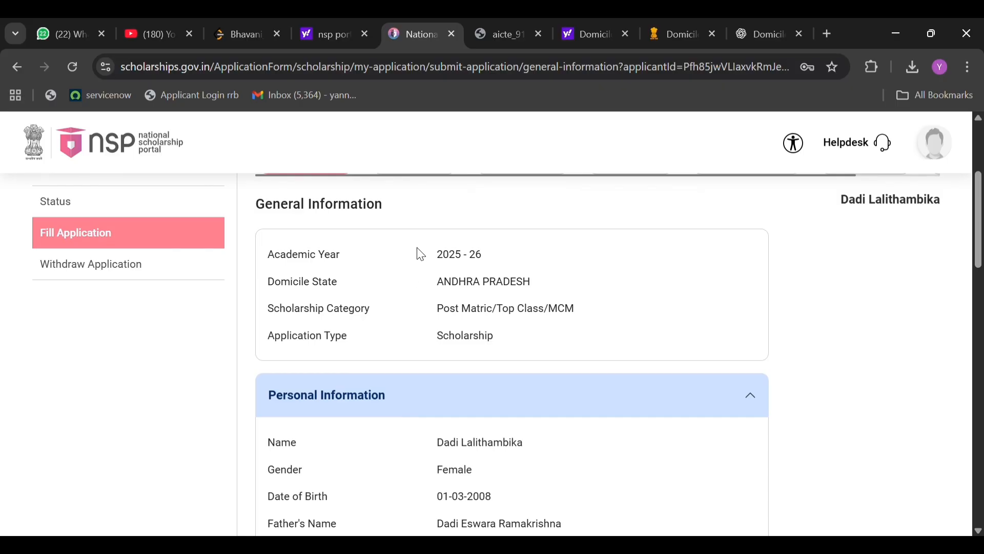
{"action": "left_click_drag", "start_coordinate": [449, 274], "coordinate": [530, 349]}
{"action": "left_click", "coordinate": [533, 364]}
{"action": "scroll", "coordinate": [533, 364], "scroll_direction": "down", "scroll_amount": 2}
{"action": "left_click_drag", "start_coordinate": [436, 367], "coordinate": [505, 368]}
{"action": "left_click_drag", "start_coordinate": [436, 418], "coordinate": [561, 427]}
{"action": "left_click_drag", "start_coordinate": [448, 447], "coordinate": [498, 454]}
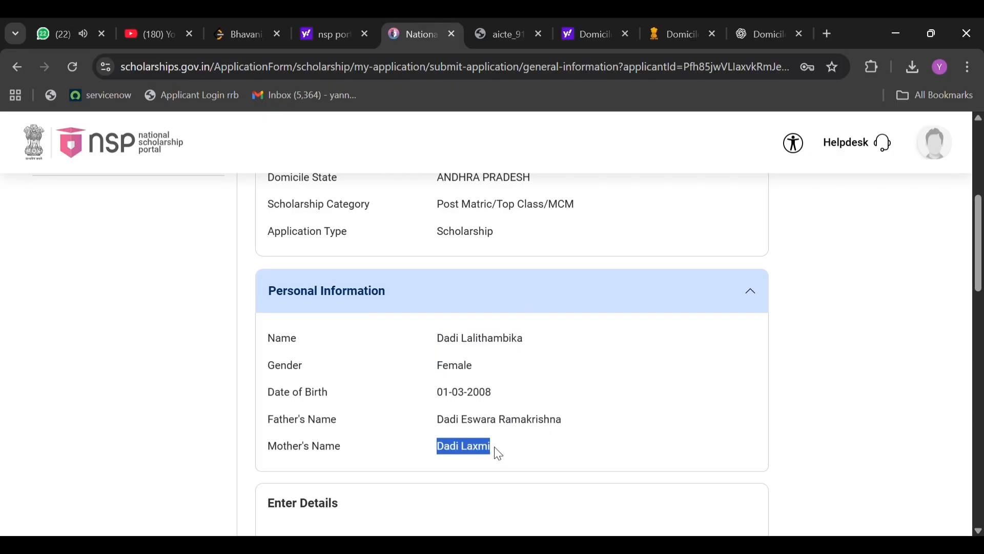
{"action": "left_click", "coordinate": [526, 451]}
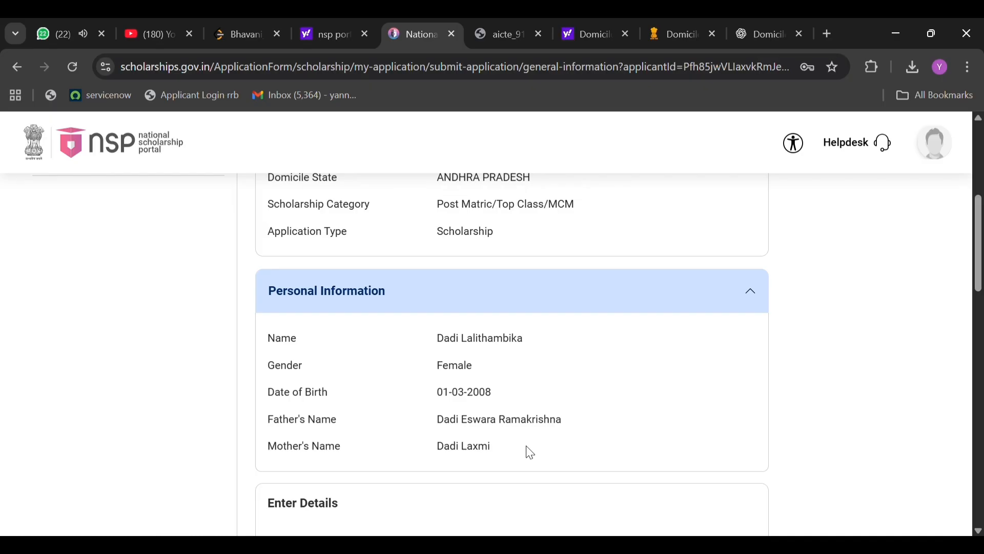
Set the applicant's community to OBC and religion to Hindu.
{"action": "scroll", "coordinate": [528, 451], "scroll_direction": "down", "scroll_amount": 3}
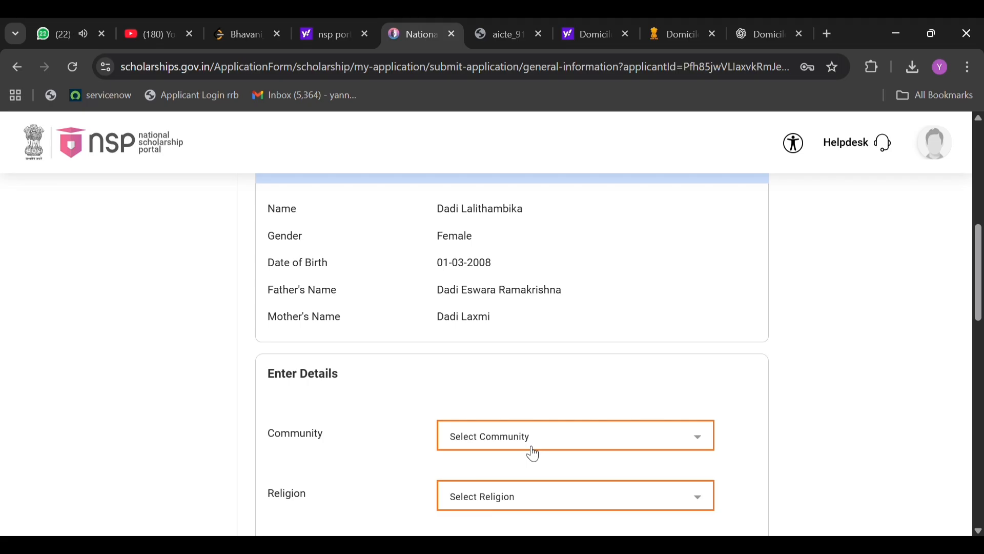
{"action": "key", "text": "Tab"}
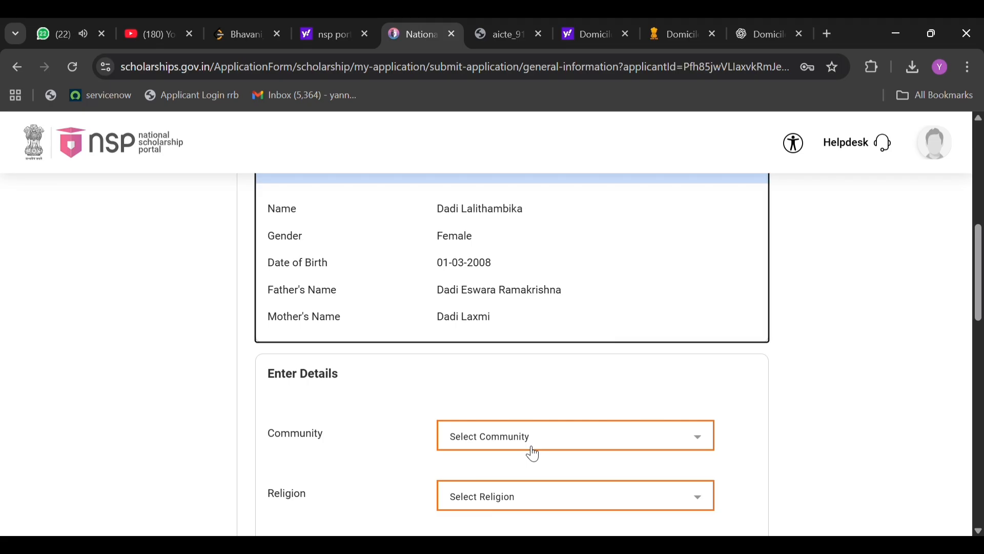
{"action": "scroll", "coordinate": [475, 438], "scroll_direction": "down", "scroll_amount": 1}
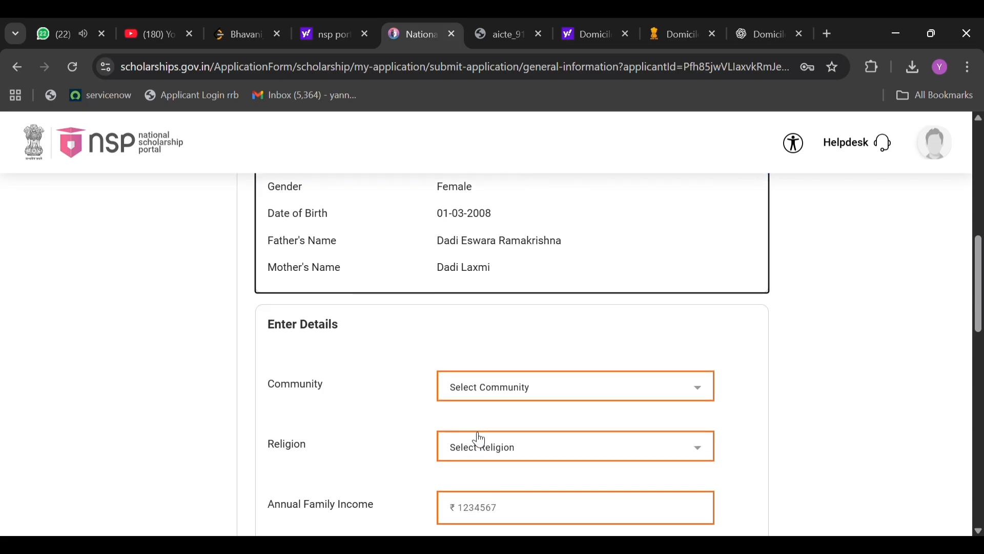
{"action": "left_click", "coordinate": [523, 390]}
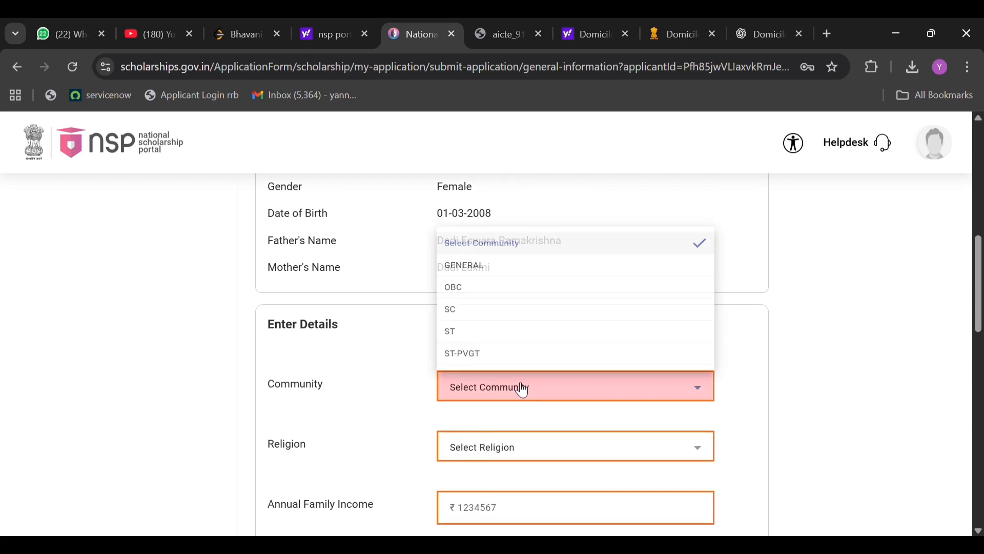
{"action": "left_click", "coordinate": [487, 293]}
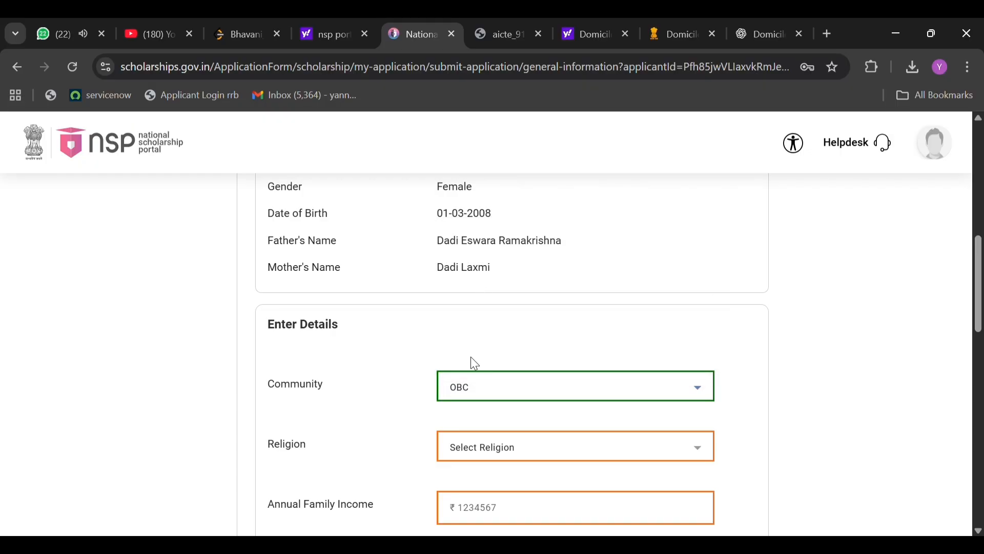
{"action": "scroll", "coordinate": [470, 360], "scroll_direction": "down", "scroll_amount": 1}
{"action": "left_click", "coordinate": [476, 426]}
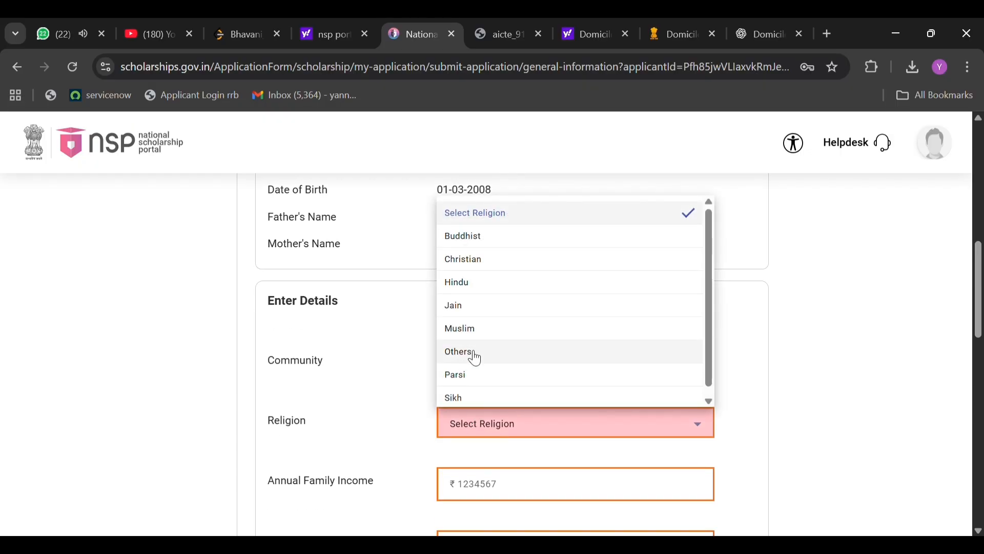
{"action": "left_click", "coordinate": [476, 284]}
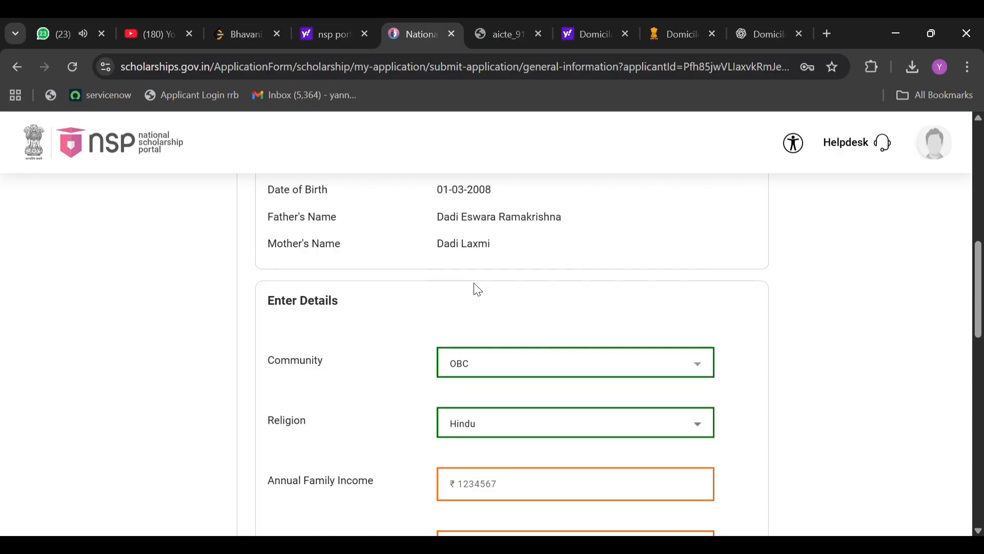
Set the annual family income to 70000 and Divyangjan to No.
{"action": "scroll", "coordinate": [492, 355], "scroll_direction": "down", "scroll_amount": 2}
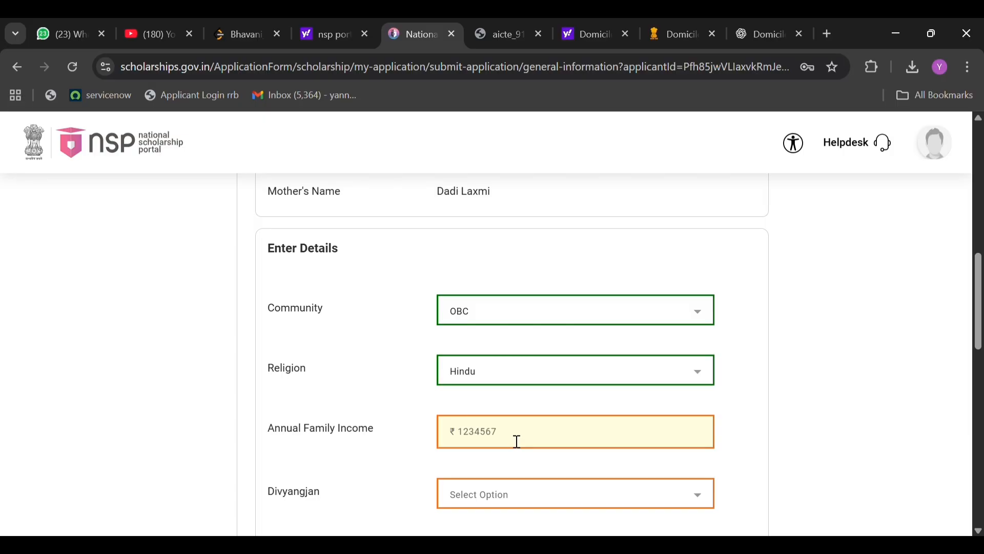
{"action": "left_click", "coordinate": [517, 442]}
{"action": "type", "text": "7000"}
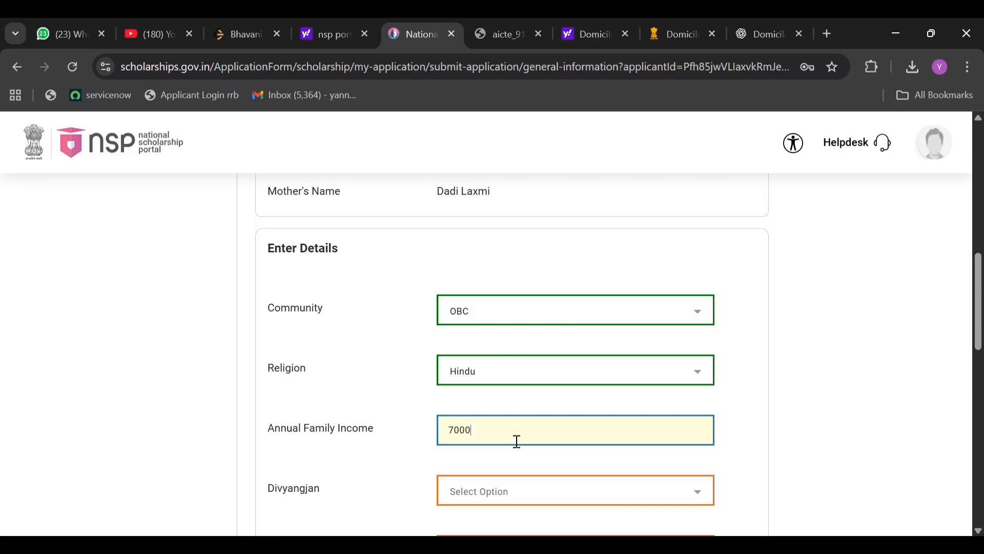
{"action": "type", "text": "0"}
{"action": "scroll", "coordinate": [484, 451], "scroll_direction": "down", "scroll_amount": 1}
{"action": "left_click", "coordinate": [479, 468]}
{"action": "left_click", "coordinate": [478, 468]}
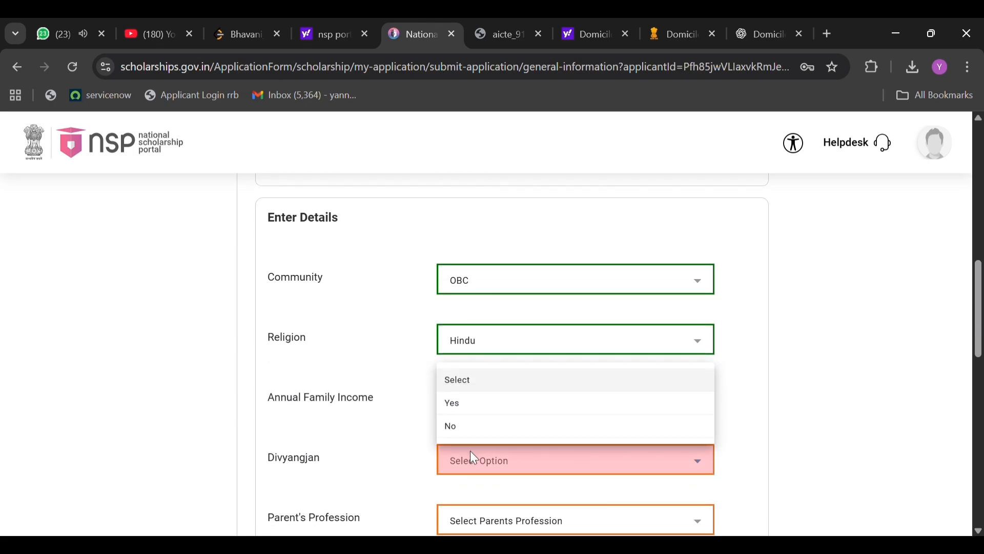
{"action": "left_click", "coordinate": [481, 429]}
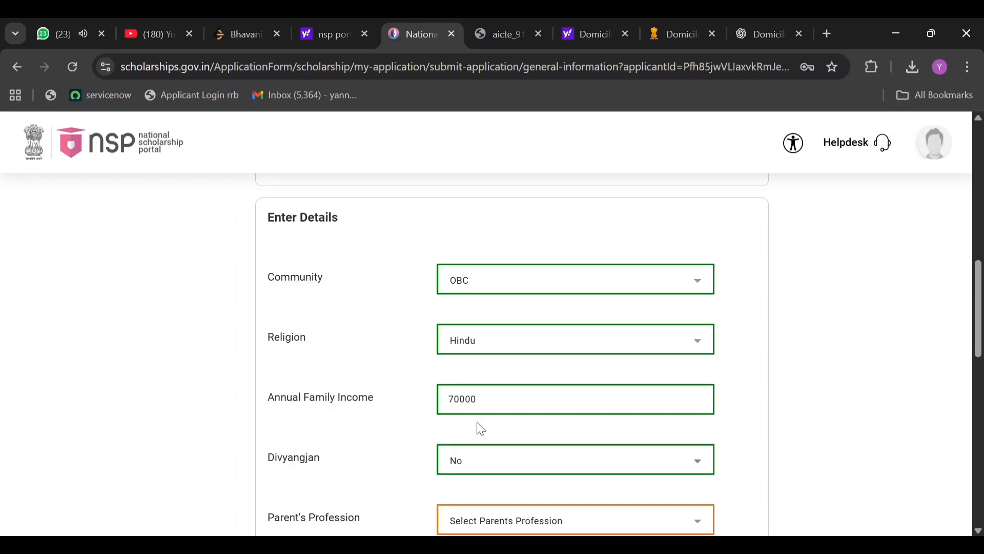
Review the available options for whether any of the parents is not alive.
{"action": "scroll", "coordinate": [477, 433], "scroll_direction": "down", "scroll_amount": 4}
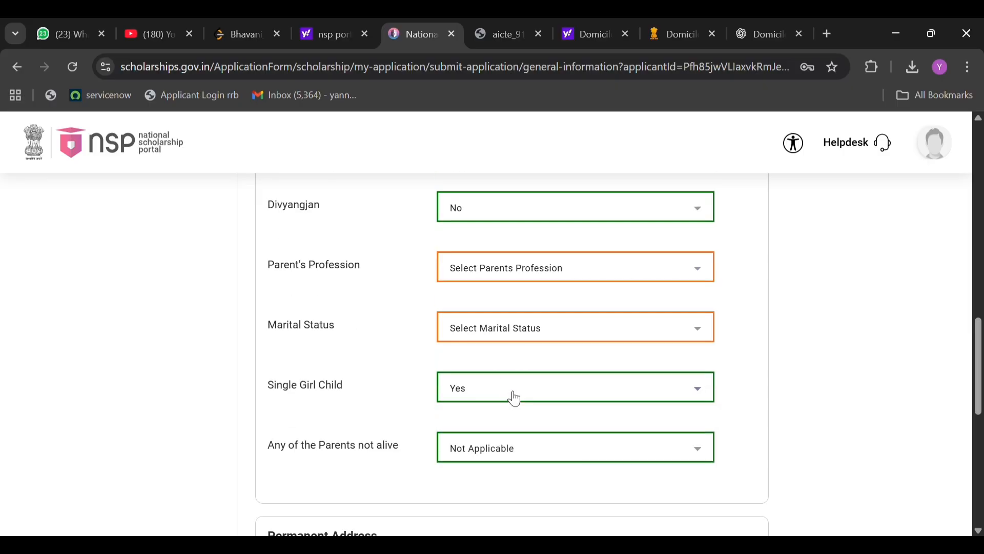
{"action": "scroll", "coordinate": [514, 398], "scroll_direction": "down", "scroll_amount": 1}
{"action": "left_click", "coordinate": [511, 370]}
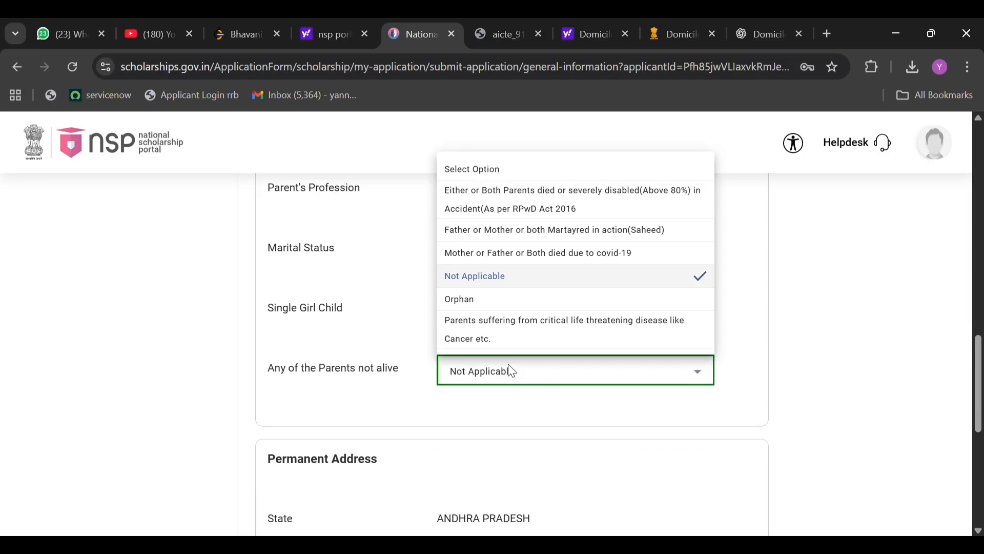
{"action": "left_click", "coordinate": [483, 418]}
Set the permanent address district to ANAKAPALLI.
{"action": "scroll", "coordinate": [487, 420], "scroll_direction": "down", "scroll_amount": 2}
{"action": "scroll", "coordinate": [488, 420], "scroll_direction": "down", "scroll_amount": 1}
{"action": "left_click", "coordinate": [510, 365]}
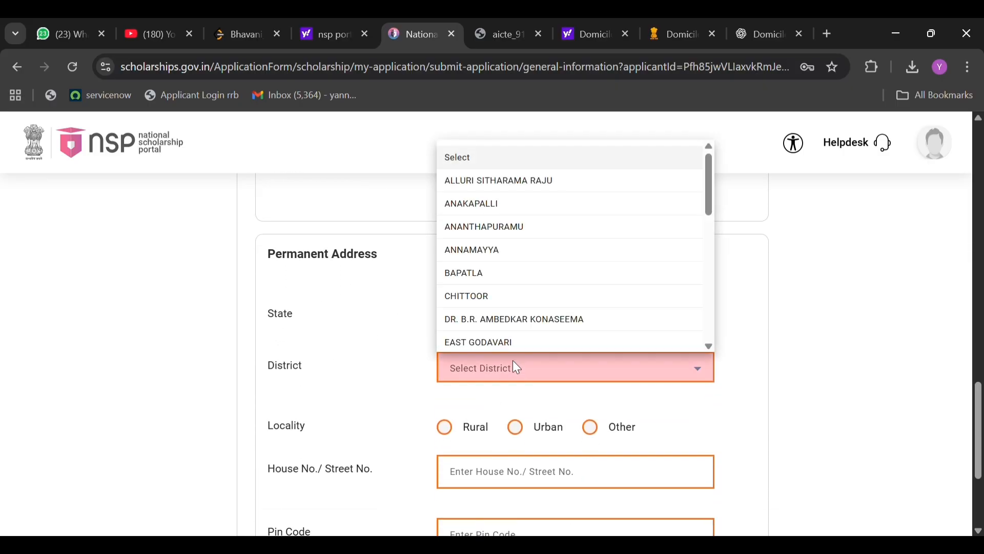
{"action": "left_click", "coordinate": [508, 205]}
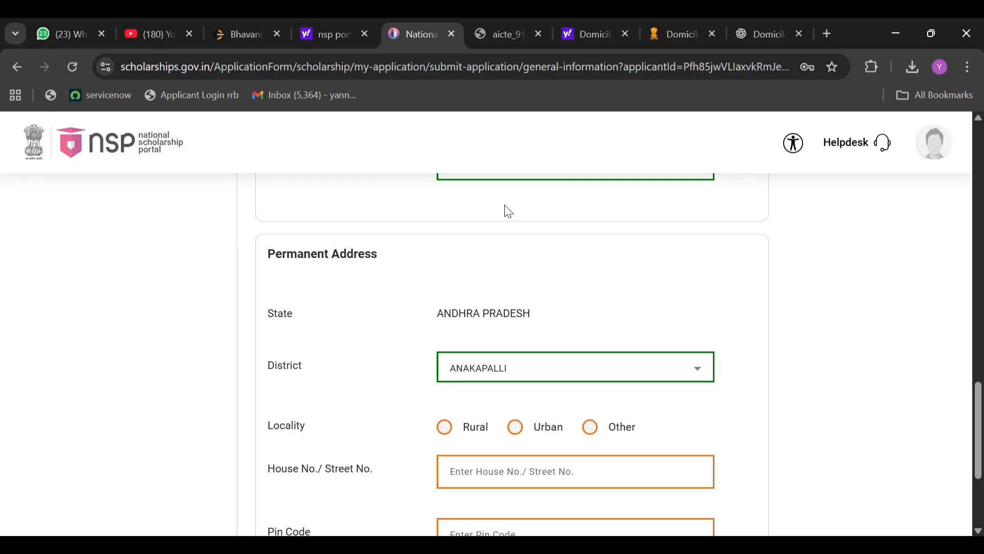
Set the permanent address locality to Rural and the sub district to Anakapalle.
{"action": "scroll", "coordinate": [462, 369], "scroll_direction": "down", "scroll_amount": 1}
{"action": "left_click", "coordinate": [446, 382]}
{"action": "scroll", "coordinate": [506, 328], "scroll_direction": "down", "scroll_amount": 2}
{"action": "left_click", "coordinate": [505, 328]}
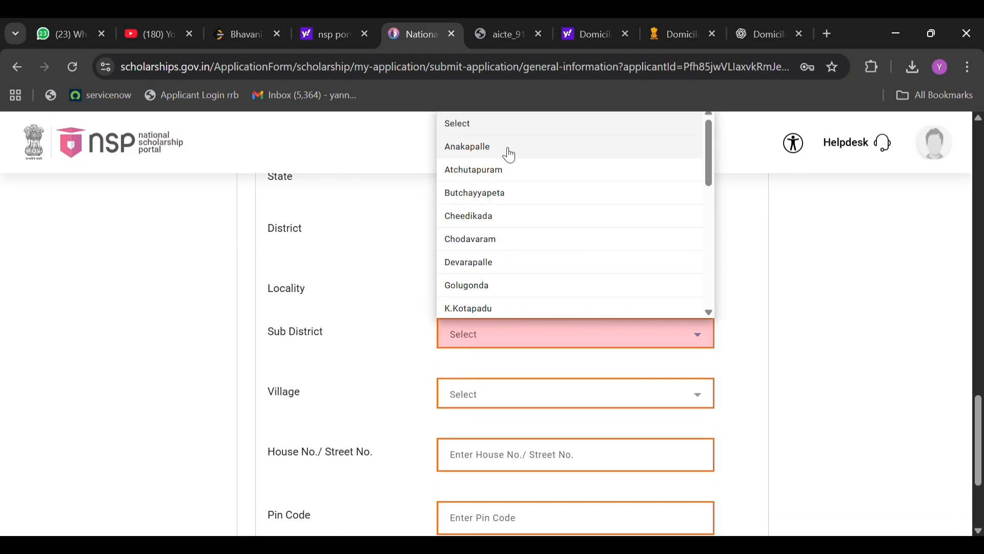
{"action": "left_click", "coordinate": [436, 422]}
{"action": "left_click", "coordinate": [517, 334]}
{"action": "left_click", "coordinate": [476, 148]}
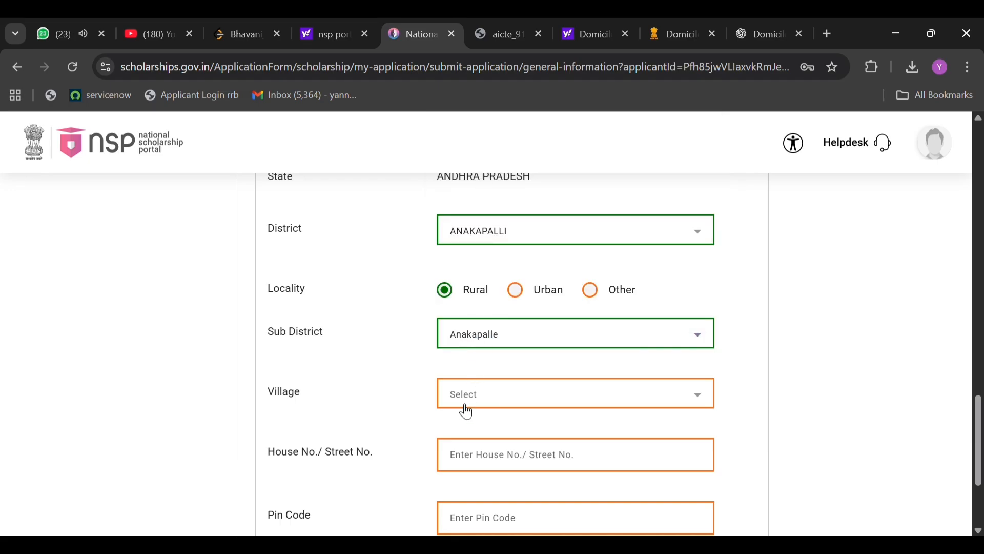
{"action": "left_click", "coordinate": [466, 405]}
{"action": "scroll", "coordinate": [502, 310], "scroll_direction": "down", "scroll_amount": 3}
{"action": "left_click", "coordinate": [501, 312]}
{"action": "scroll", "coordinate": [511, 374], "scroll_direction": "down", "scroll_amount": 1}
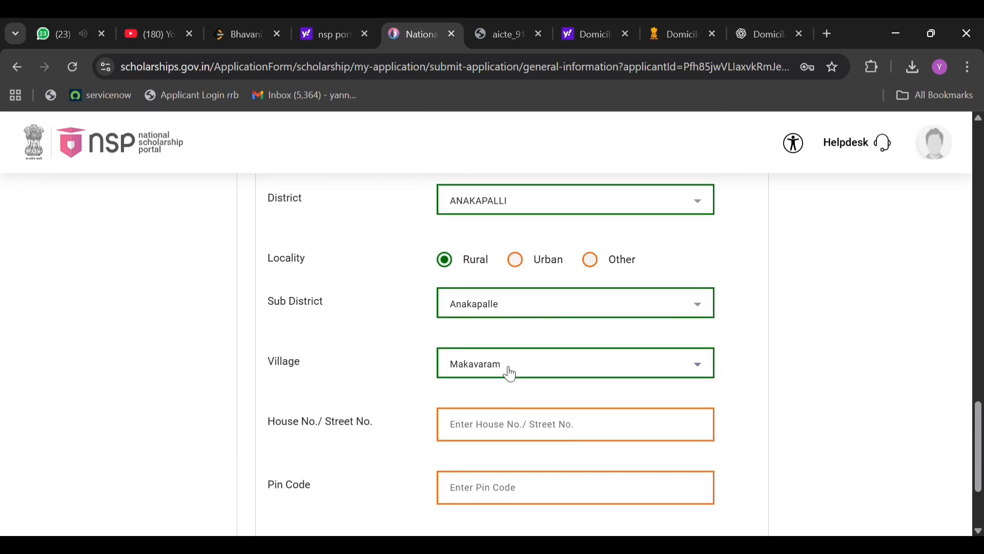
Change the village in the permanent address to the applicant's own village.
{"action": "left_click", "coordinate": [511, 374]}
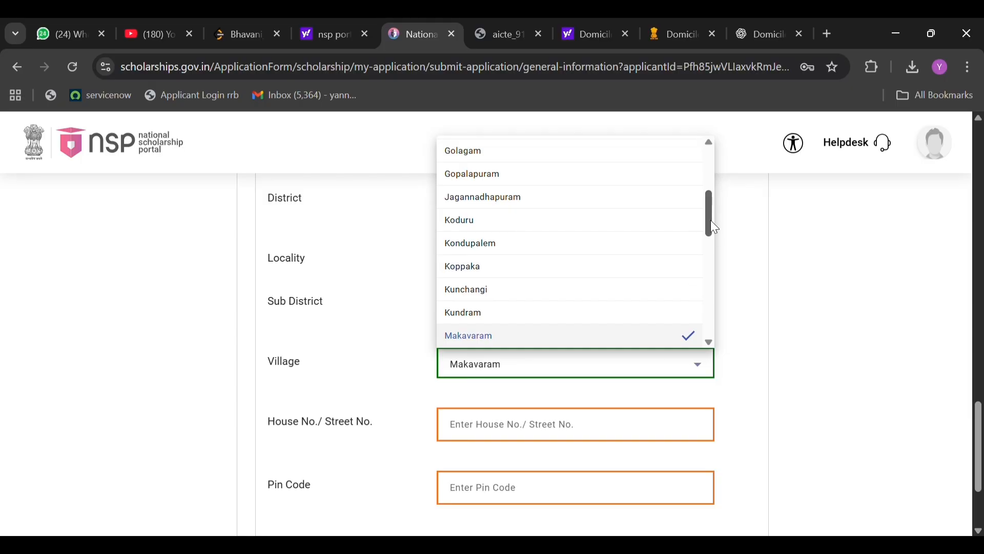
{"action": "left_click_drag", "start_coordinate": [711, 221], "coordinate": [622, 172]}
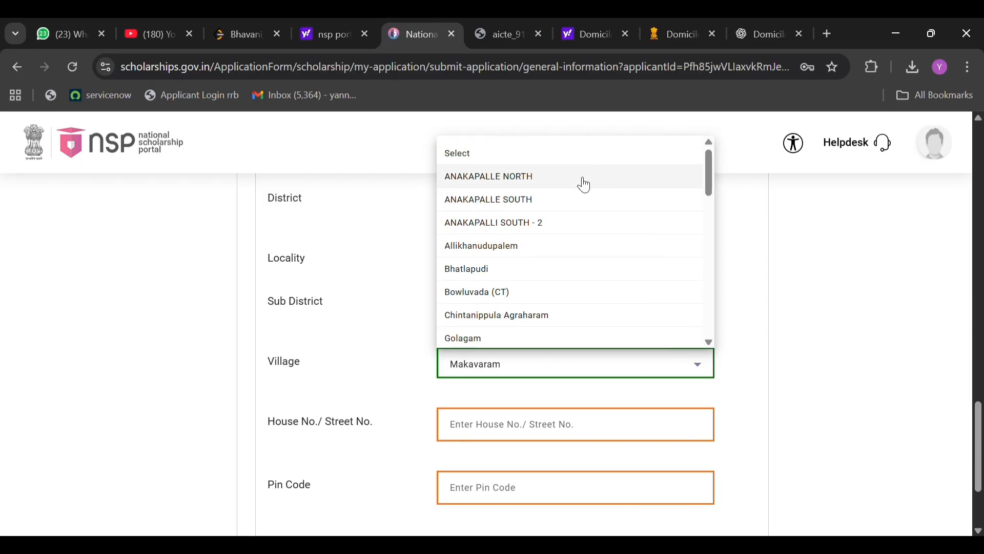
{"action": "left_click", "coordinate": [554, 209]}
Open the detailed permanent address entry and fill in the applicant's house number.
{"action": "left_click", "coordinate": [490, 429]}
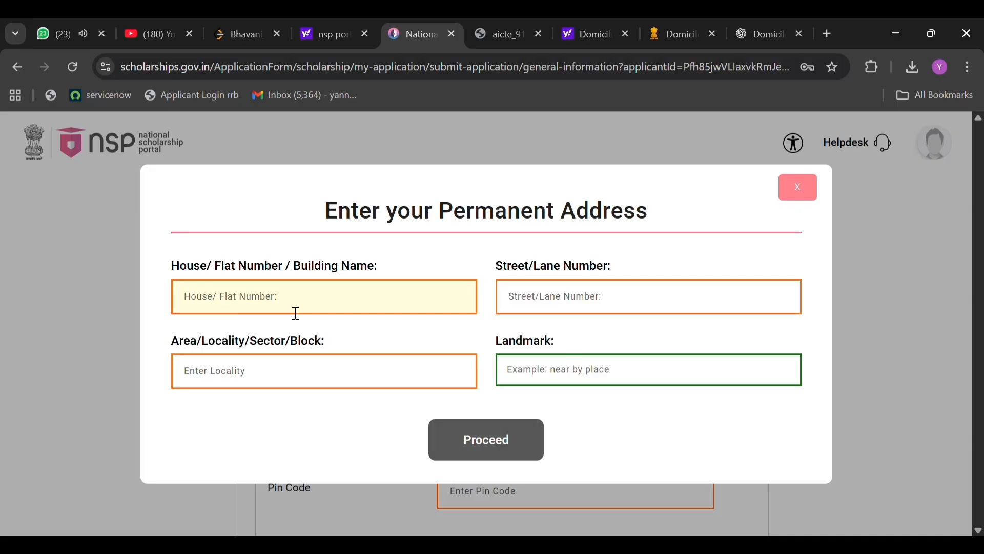
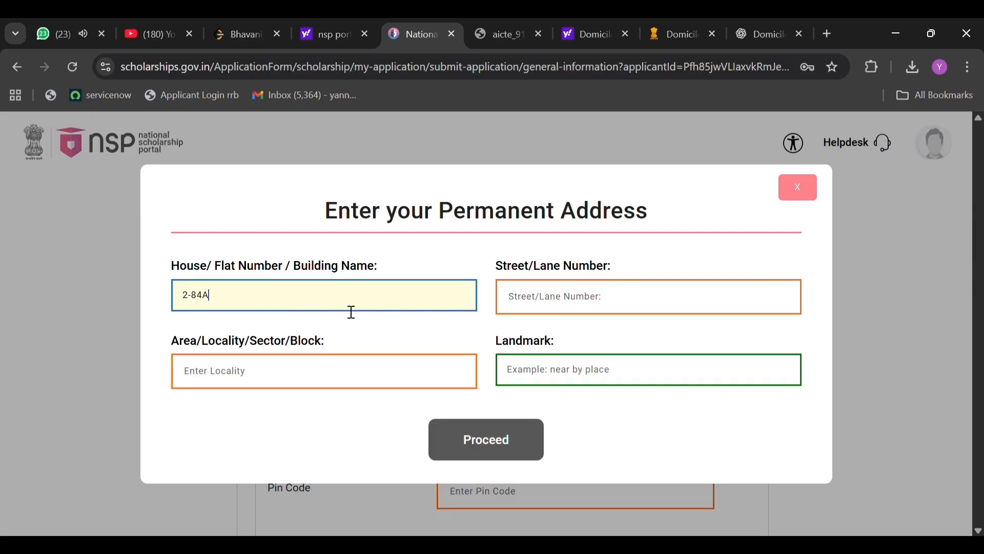
{"action": "left_click", "coordinate": [516, 299]}
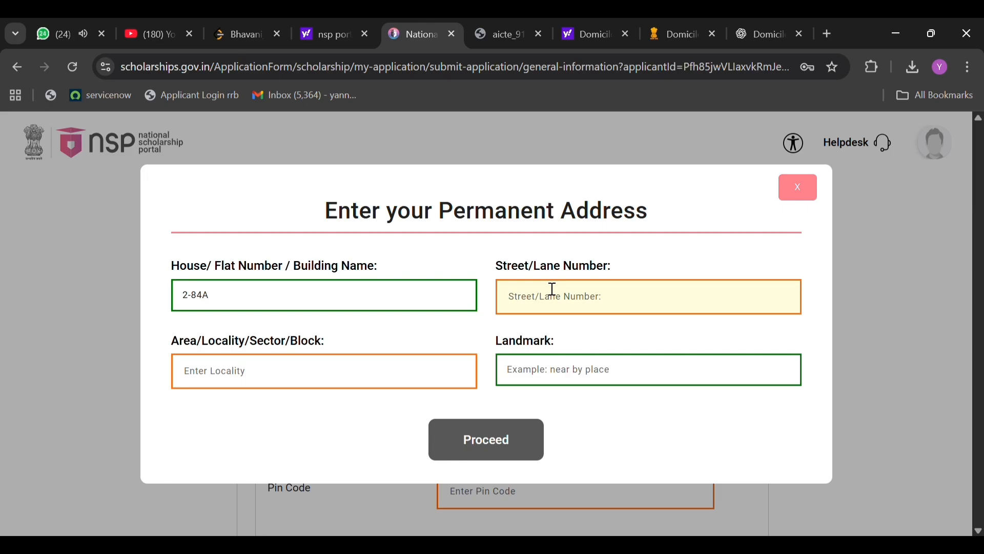
{"action": "left_click", "coordinate": [237, 304]}
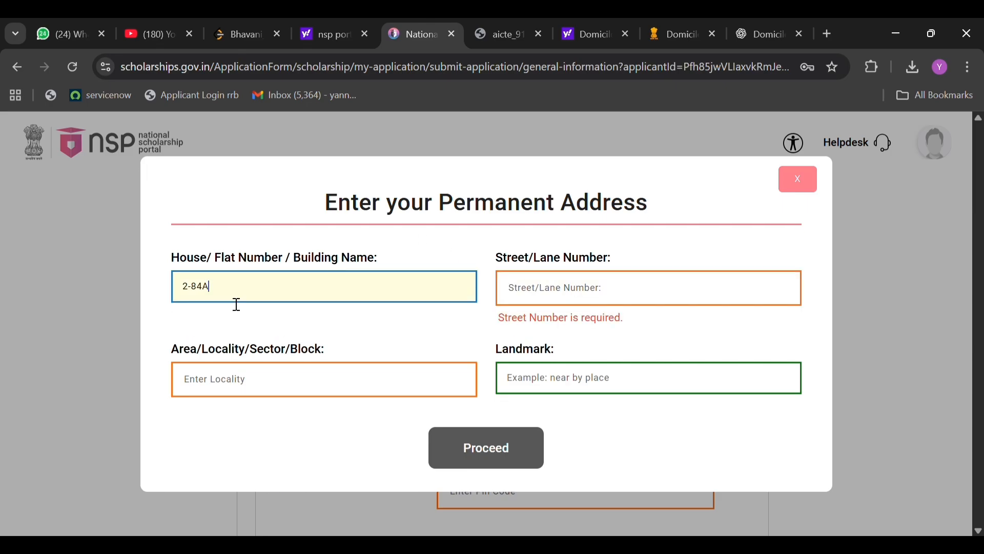
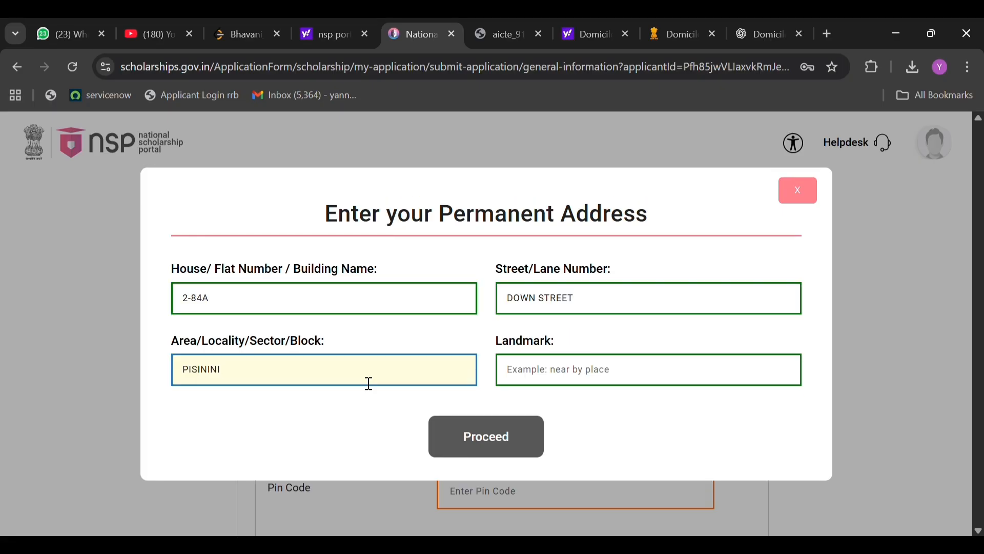
Fill in the applicant's street and area or locality in the permanent address, correcting the spelling of the locality.
{"action": "left_click", "coordinate": [226, 377]}
{"action": "type", "text": "N"}
{"action": "key", "text": "BackSpace"}
{"action": "key", "text": "BackSpace"}
Fill in the landmark and submit the detailed permanent address.
{"action": "left_click", "coordinate": [588, 378]}
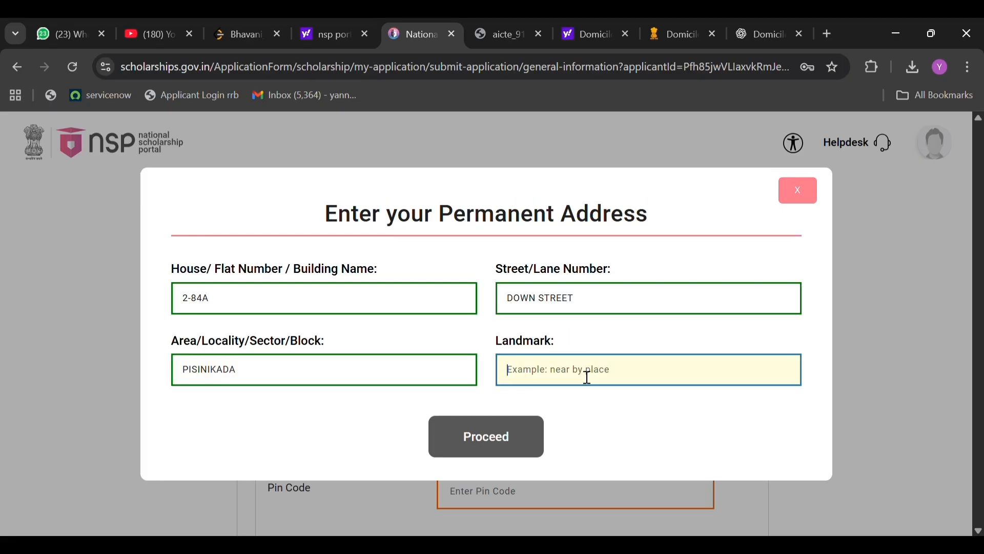
{"action": "type", "text": "ANAKAPALLI"}
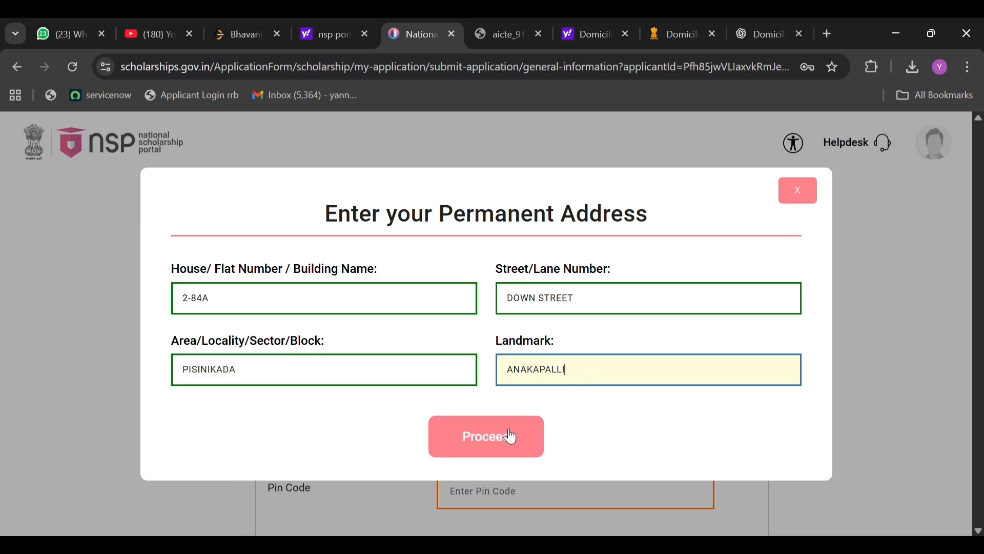
{"action": "left_click", "coordinate": [509, 434]}
Enter the applicant's postal pin code, then save the general information and proceed to the academic details.
{"action": "left_click", "coordinate": [511, 387]}
{"action": "type", "text": "531001"}
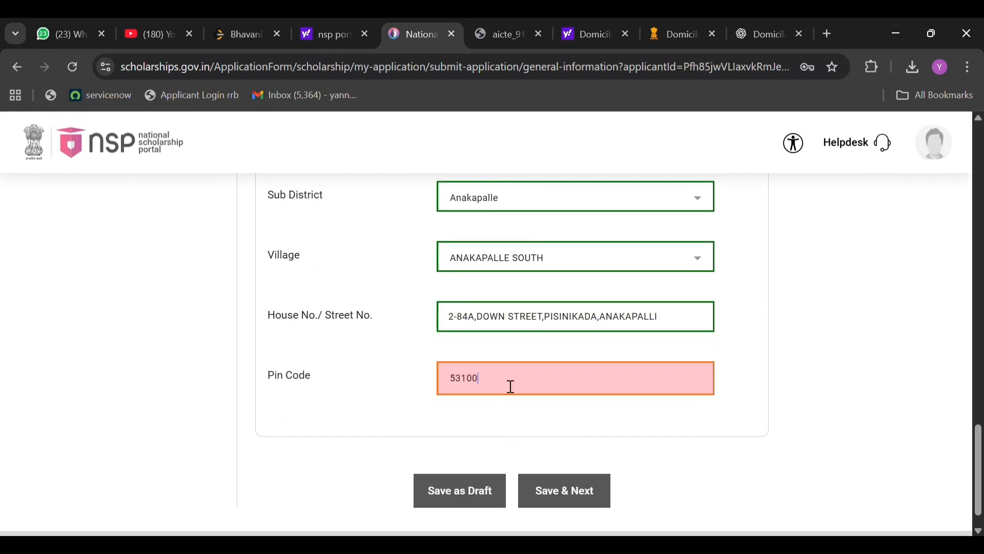
{"action": "left_click", "coordinate": [556, 488]}
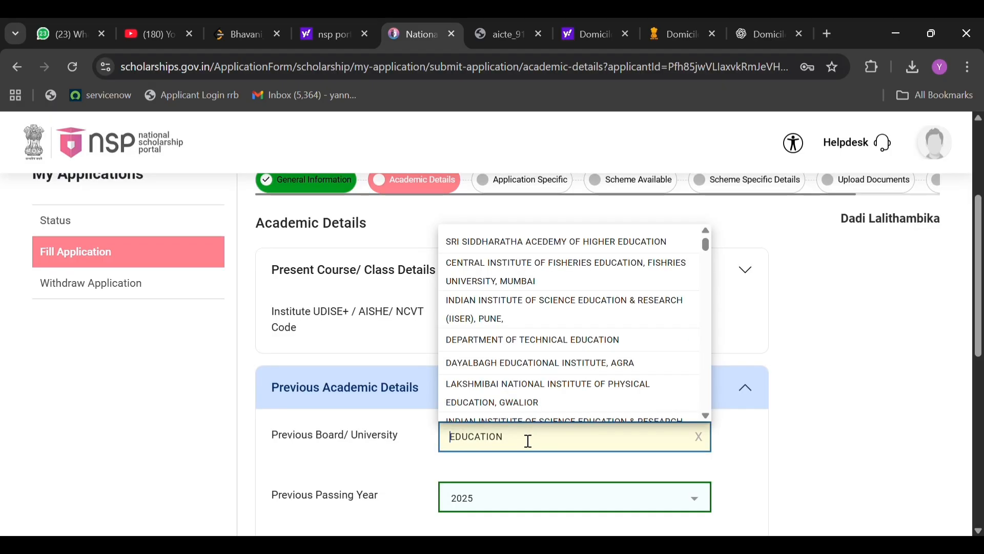
Clear the previous board/university entry and search its options for andhra.
{"action": "left_click_drag", "start_coordinate": [528, 440], "coordinate": [451, 438]}
{"action": "key", "text": "BackSpace"}
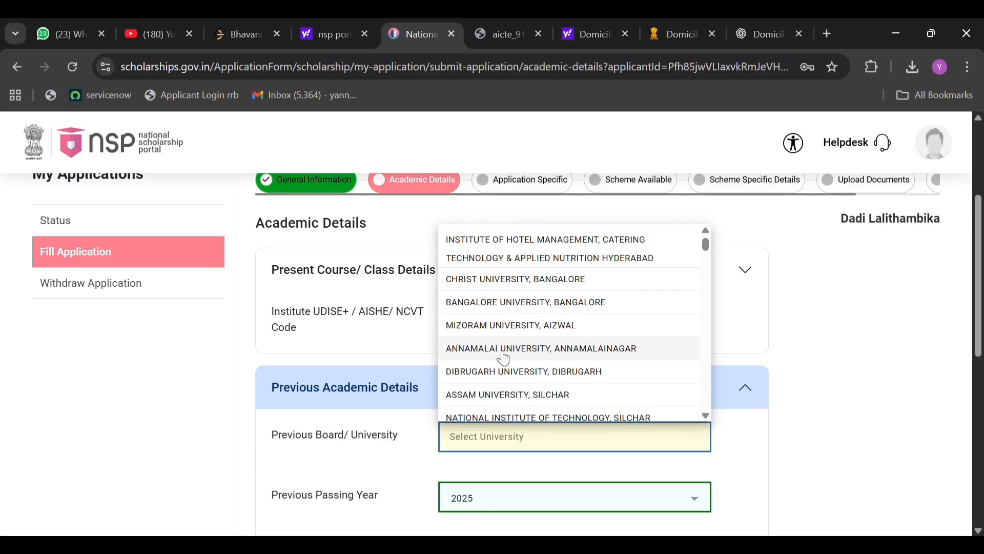
{"action": "scroll", "coordinate": [504, 357], "scroll_direction": "down", "scroll_amount": 3}
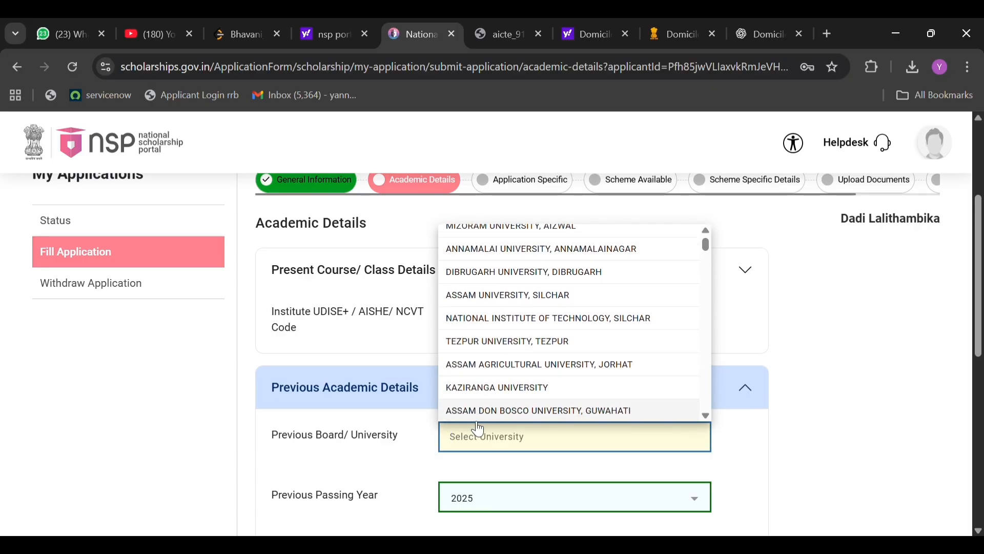
{"action": "type", "text": "andhr"}
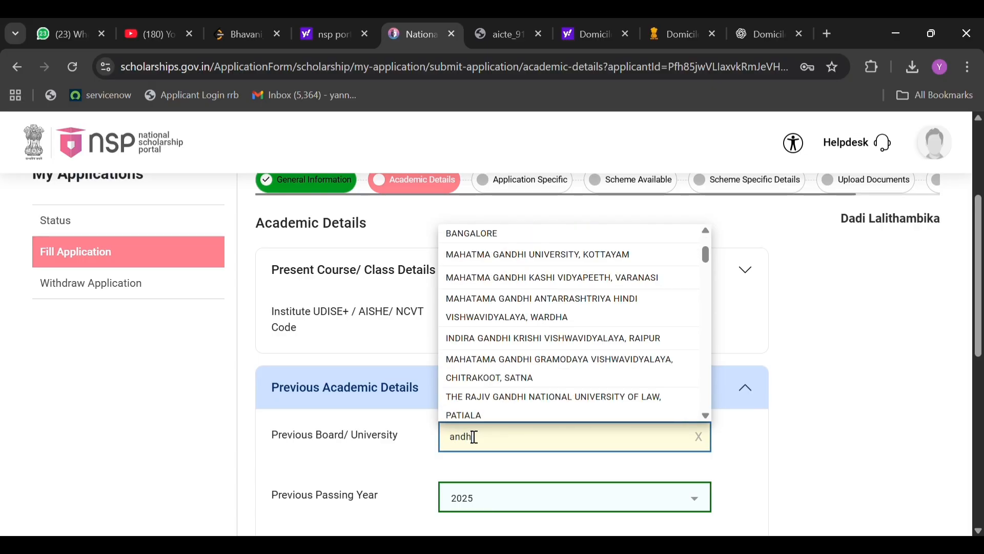
{"action": "type", "text": "a"}
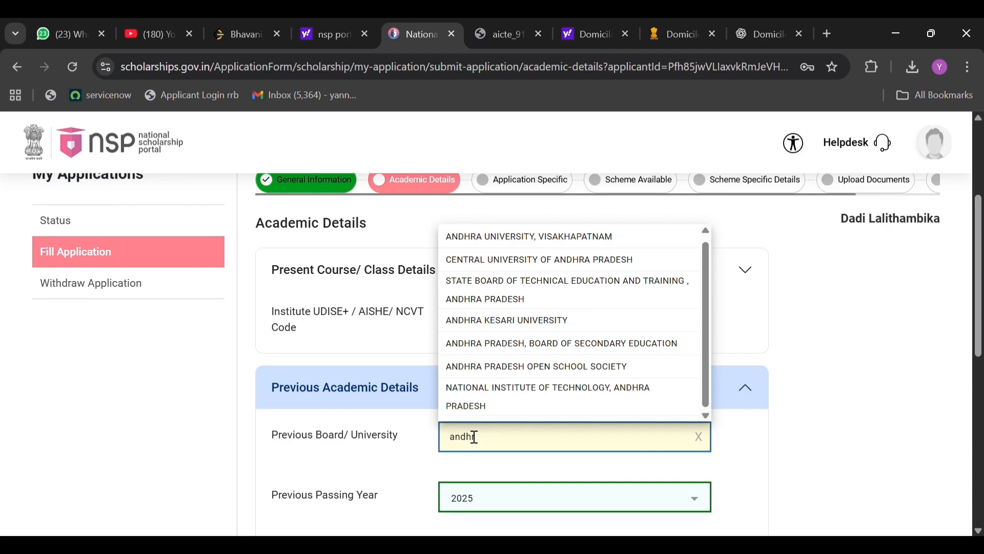
{"action": "key", "text": "BackSpace"}
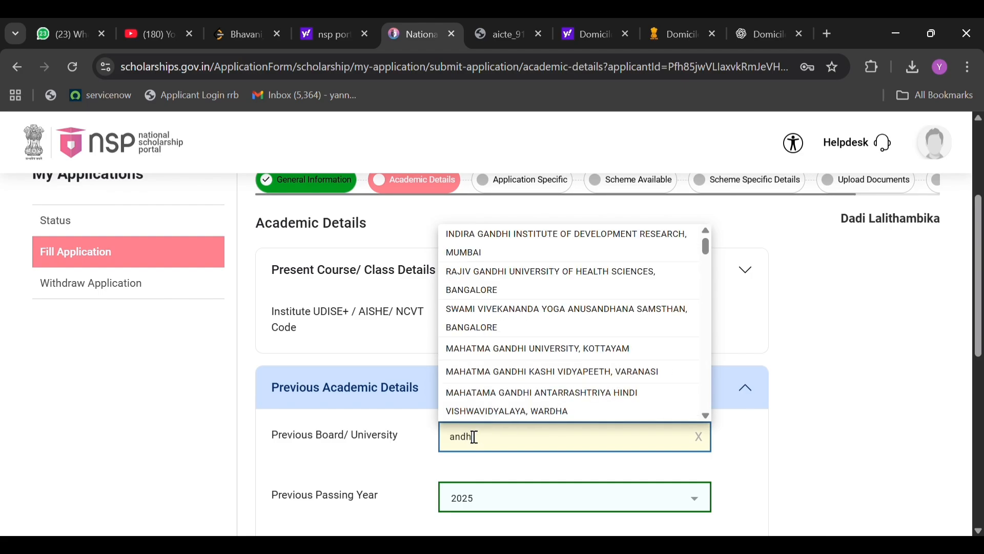
{"action": "type", "text": "har"}
{"action": "key", "text": "BackSpace"}
{"action": "key", "text": "BackSpace"}
{"action": "key", "text": "BackSpace"}
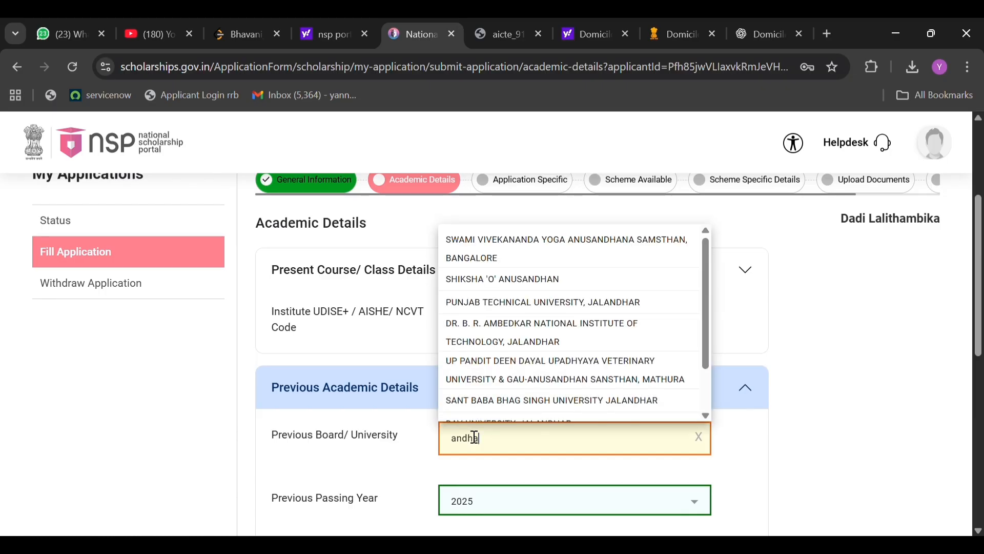
{"action": "type", "text": "a"}
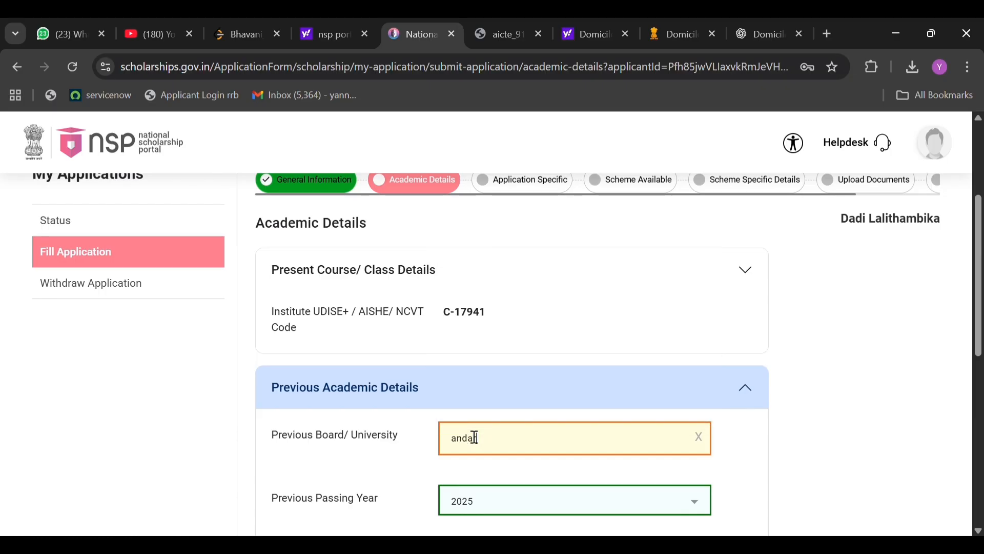
{"action": "key", "text": "BackSpace"}
{"action": "type", "text": "hra"}
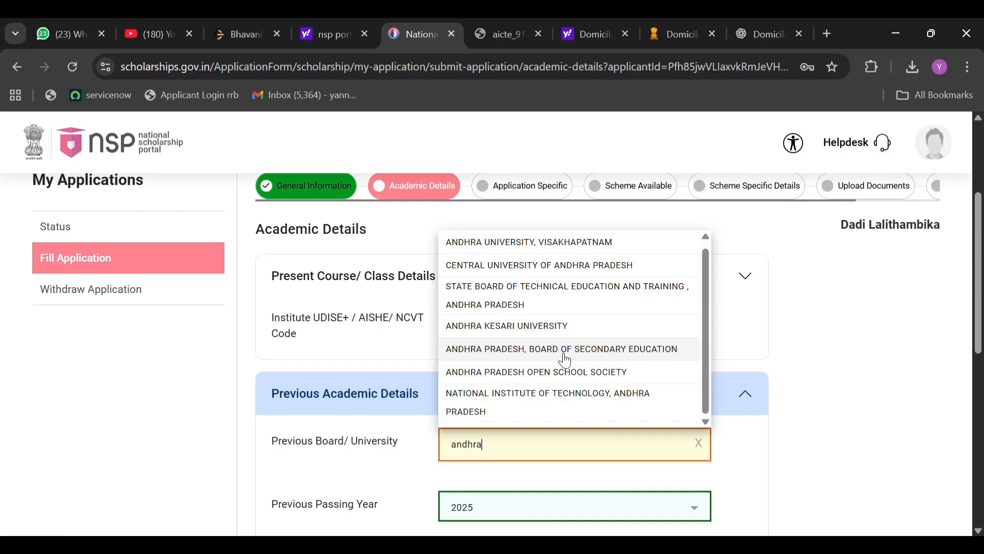
Search the boards for interm and set the previous board/university to BOARD OF INTERMEDIATE EDUCATION , GOVT OF A.P.
{"action": "key", "text": "BackSpace"}
{"action": "key", "text": "BackSpace"}
{"action": "key", "text": "BackSpace"}
{"action": "key", "text": "BackSpace"}
{"action": "key", "text": "BackSpace"}
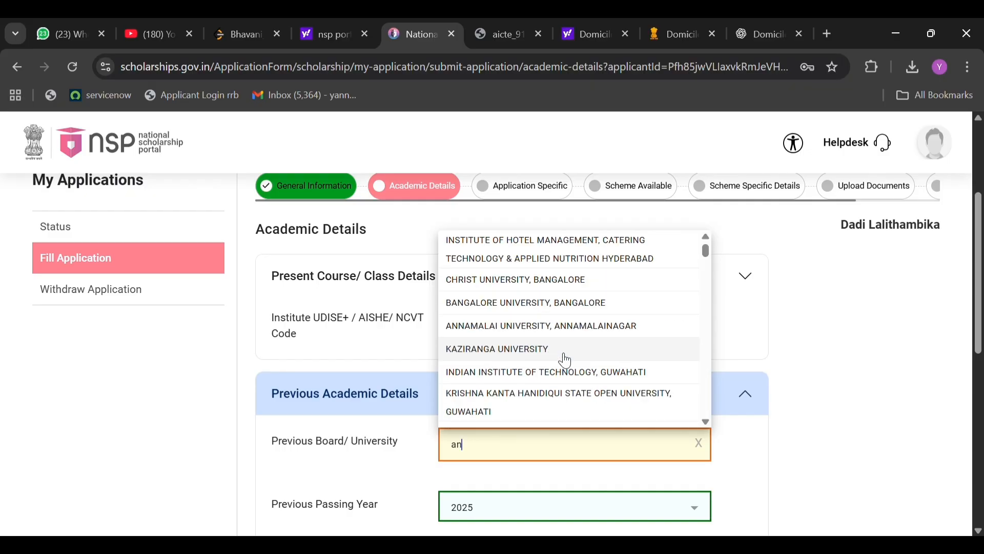
{"action": "type", "text": "inter"}
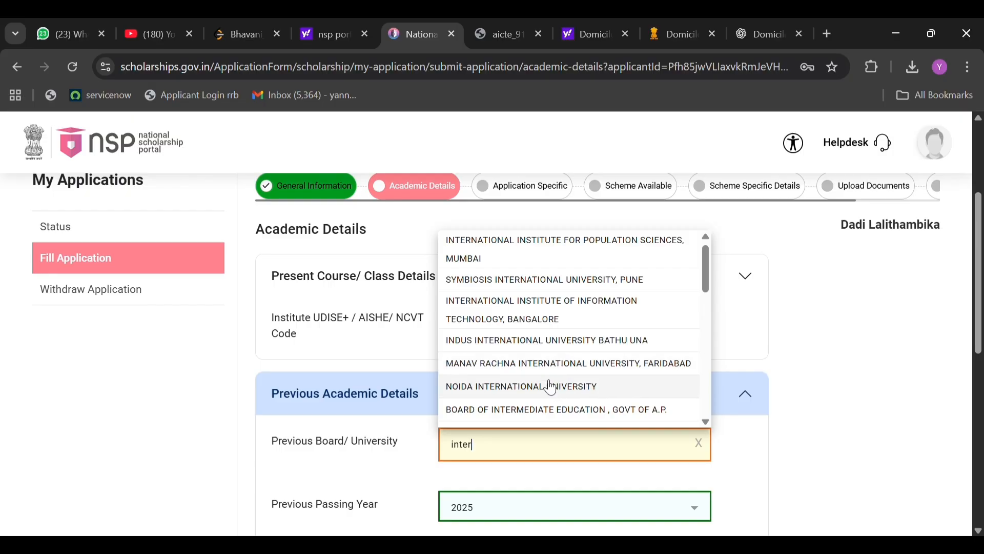
{"action": "scroll", "coordinate": [546, 400], "scroll_direction": "down", "scroll_amount": 2}
{"action": "scroll", "coordinate": [544, 403], "scroll_direction": "down", "scroll_amount": 1}
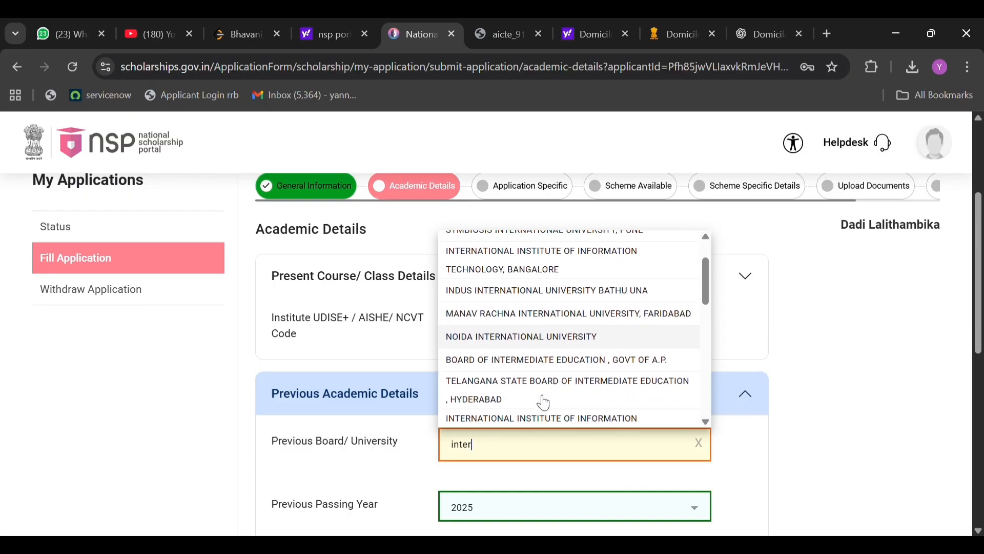
{"action": "scroll", "coordinate": [544, 402], "scroll_direction": "down", "scroll_amount": 2}
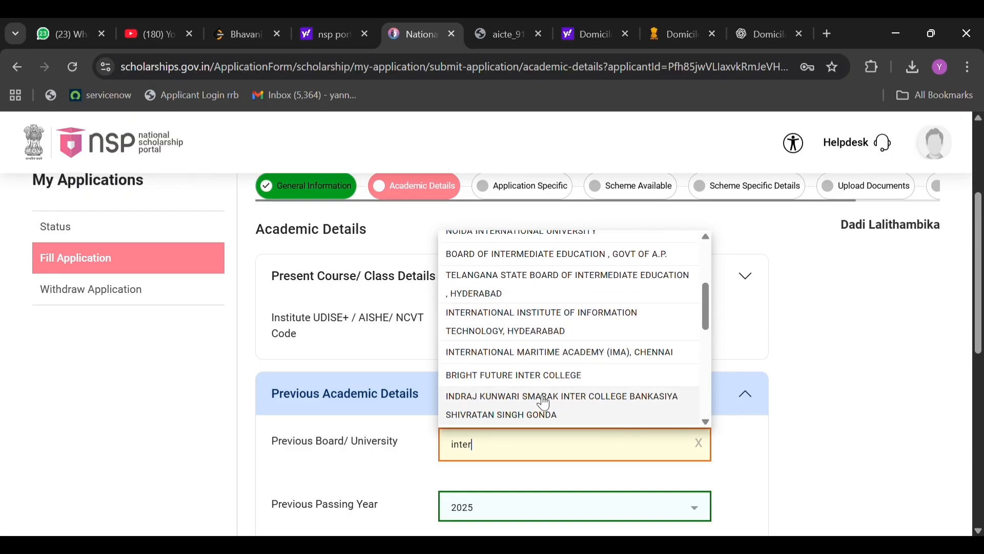
{"action": "scroll", "coordinate": [545, 403], "scroll_direction": "down", "scroll_amount": 2}
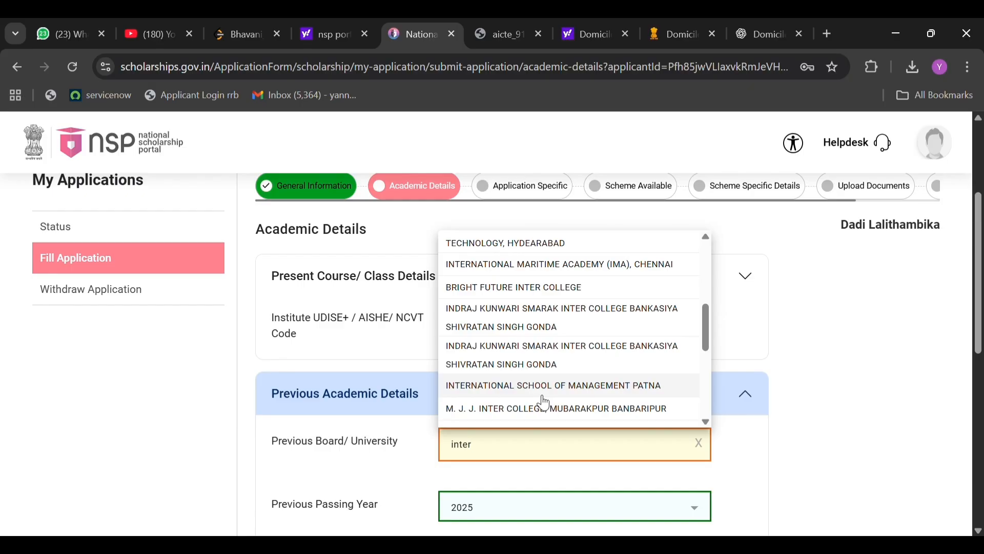
{"action": "scroll", "coordinate": [545, 403], "scroll_direction": "down", "scroll_amount": 3}
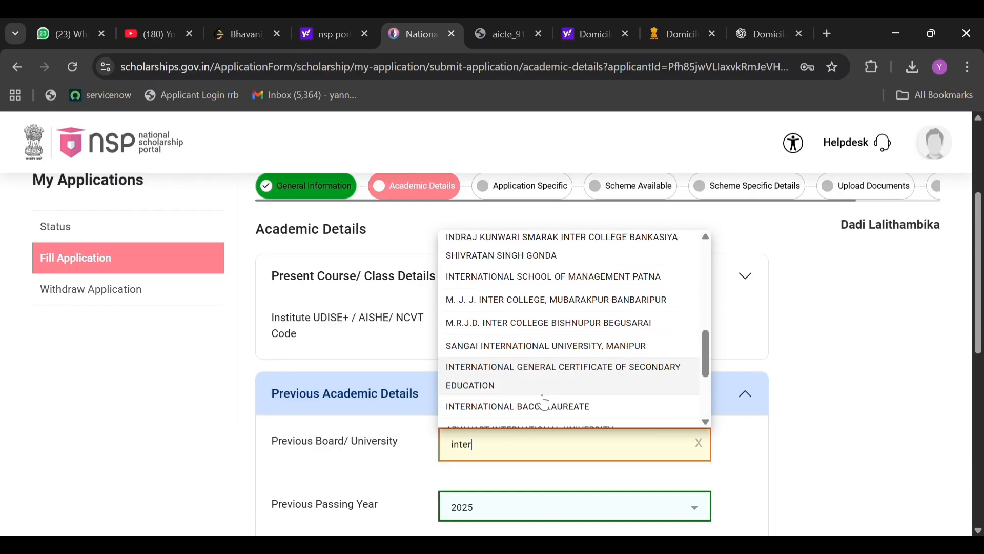
{"action": "type", "text": "mi"}
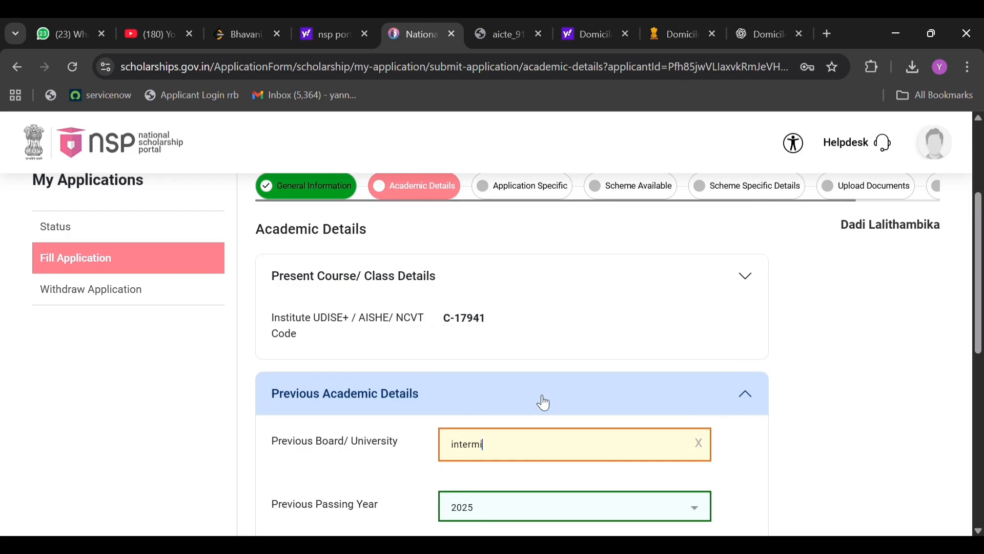
{"action": "key", "text": "BackSpace"}
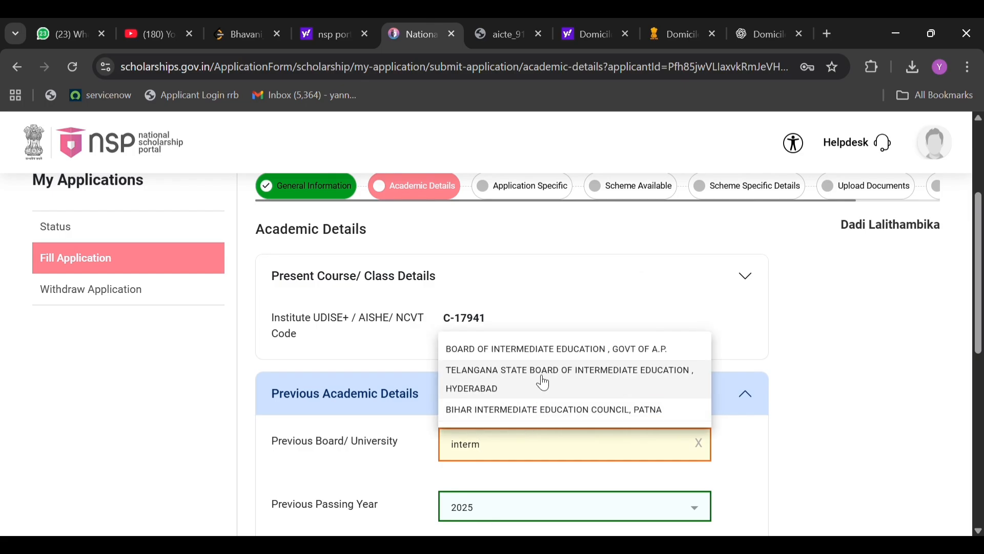
{"action": "left_click", "coordinate": [563, 349]}
Set the previous class/course/qualifying exam to HSC/Intermediate [12th]/Equivalent.
{"action": "scroll", "coordinate": [505, 448], "scroll_direction": "down", "scroll_amount": 2}
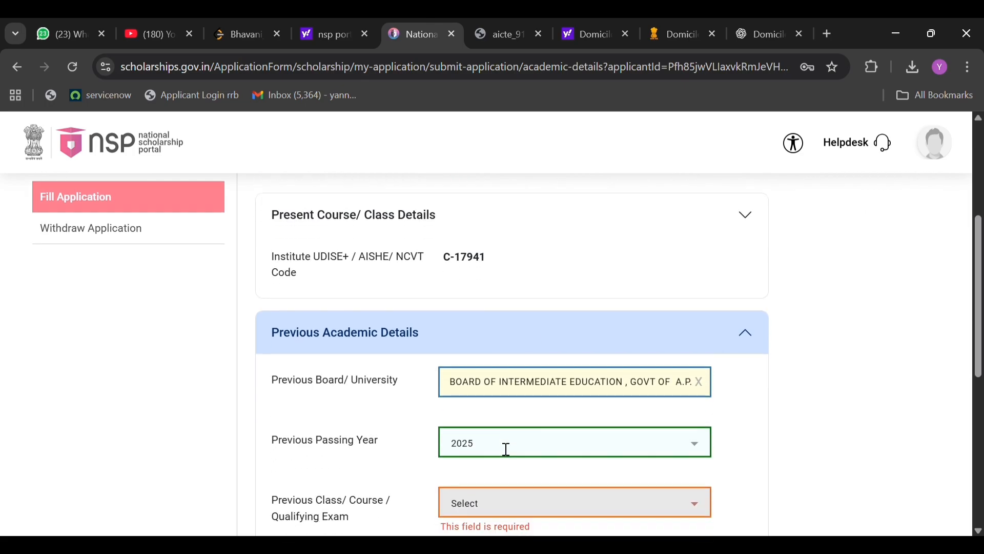
{"action": "left_click", "coordinate": [490, 463]}
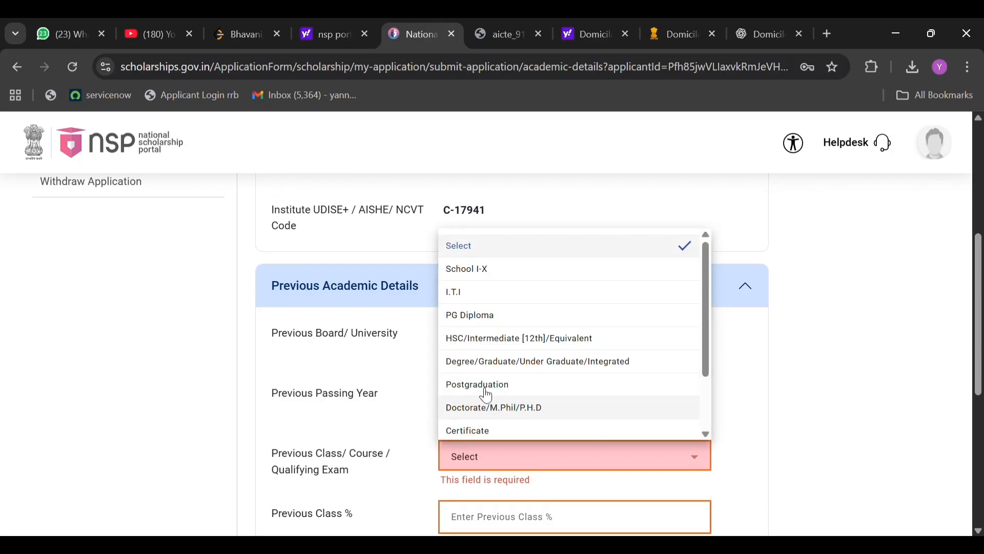
{"action": "left_click", "coordinate": [523, 342]}
Set the previous class percentage to 90.7.
{"action": "scroll", "coordinate": [500, 405], "scroll_direction": "down", "scroll_amount": 2}
{"action": "left_click", "coordinate": [485, 436]}
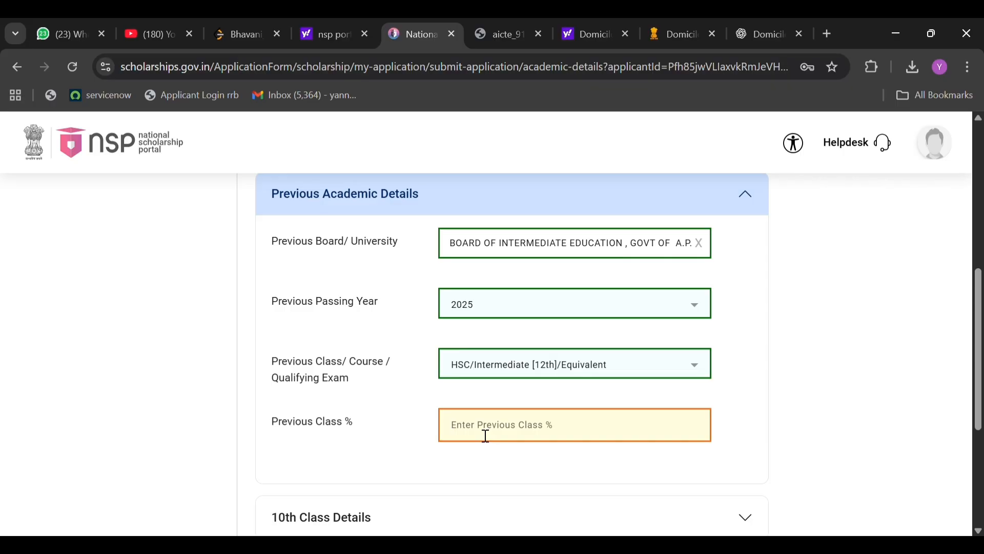
{"action": "type", "text": "90.7"}
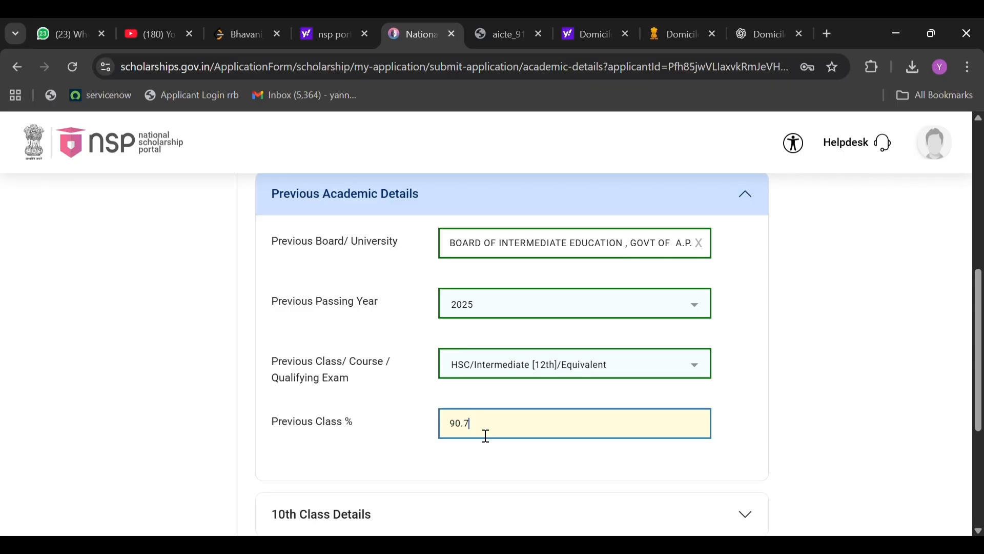
Reopen the previous academic details and review the board, passing year, qualifying exam and percentage entries.
{"action": "scroll", "coordinate": [477, 437], "scroll_direction": "down", "scroll_amount": 2}
{"action": "left_click", "coordinate": [447, 425]}
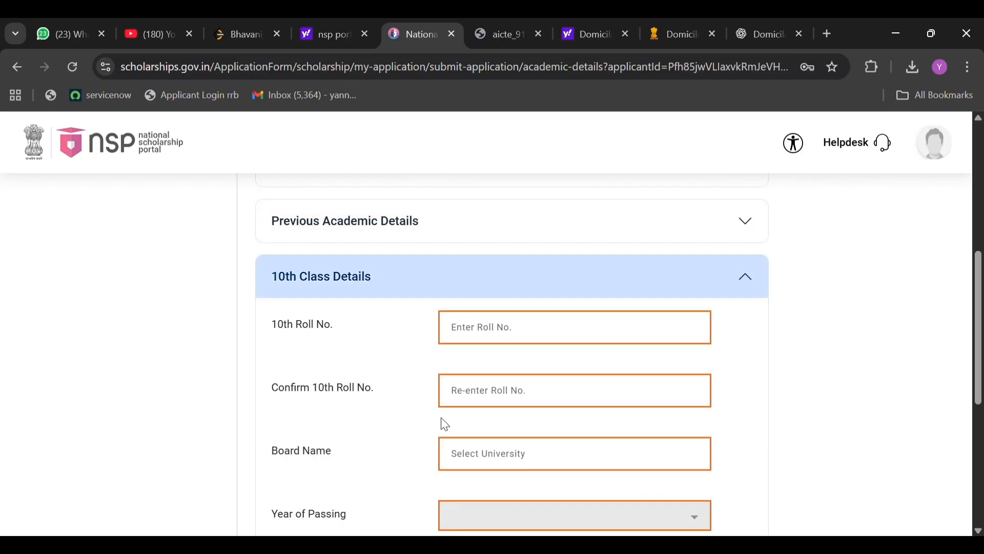
{"action": "scroll", "coordinate": [495, 336], "scroll_direction": "up", "scroll_amount": 3}
{"action": "scroll", "coordinate": [488, 389], "scroll_direction": "down", "scroll_amount": 1}
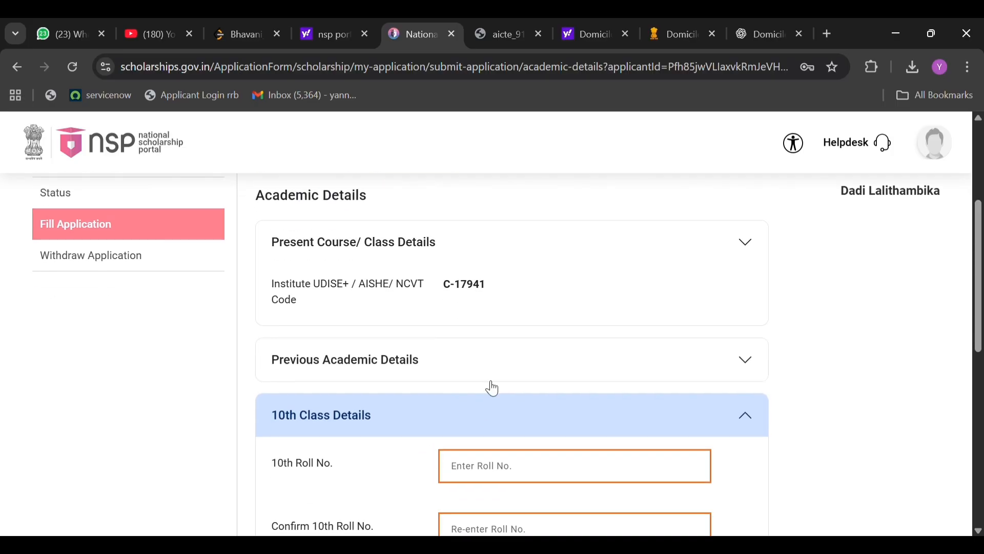
{"action": "left_click", "coordinate": [497, 353]}
{"action": "scroll", "coordinate": [475, 422], "scroll_direction": "down", "scroll_amount": 4}
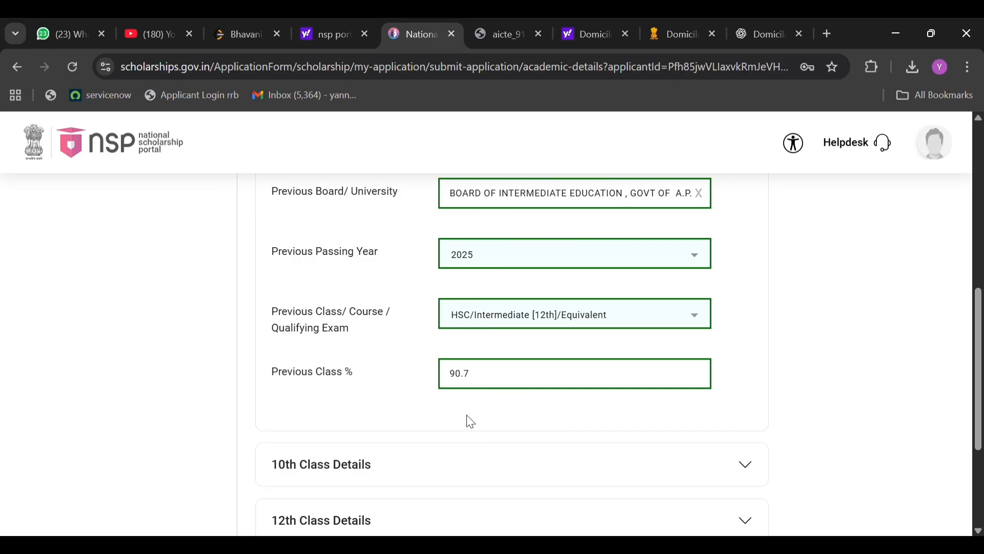
{"action": "scroll", "coordinate": [461, 425], "scroll_direction": "down", "scroll_amount": 1}
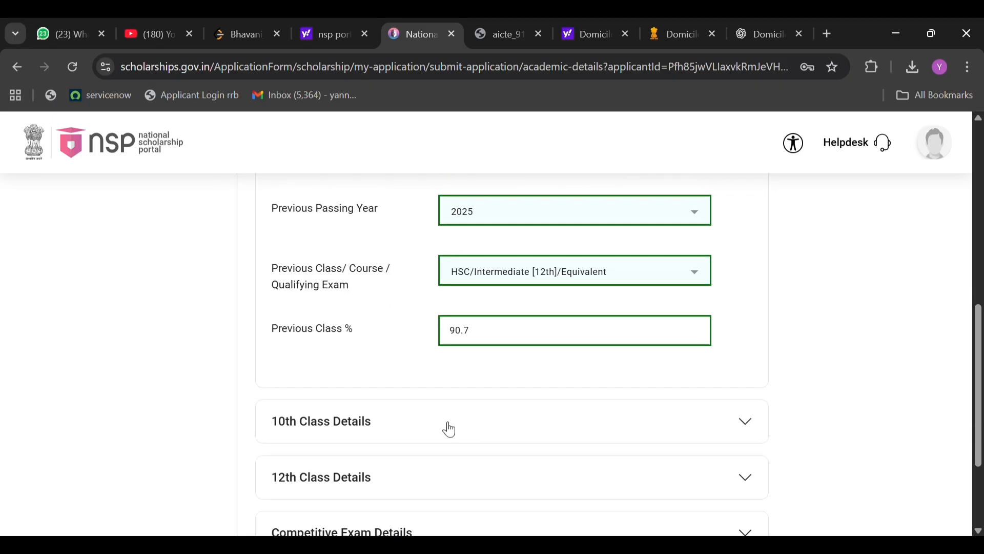
Open the 10th class details and enter the applicant's 10th roll number, repeating it for confirmation.
{"action": "left_click", "coordinate": [445, 429]}
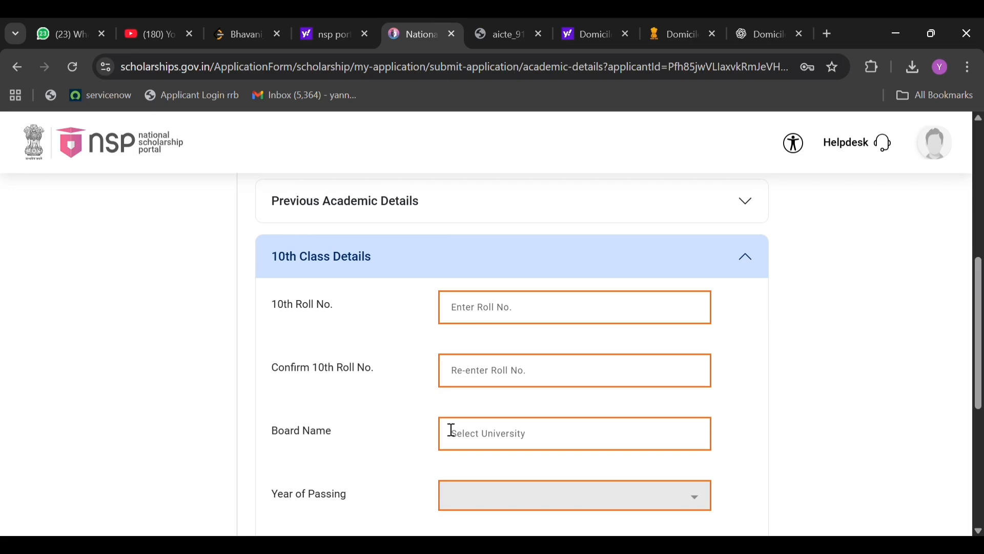
{"action": "left_click", "coordinate": [490, 324]}
{"action": "scroll", "coordinate": [489, 325], "scroll_direction": "up", "scroll_amount": 3}
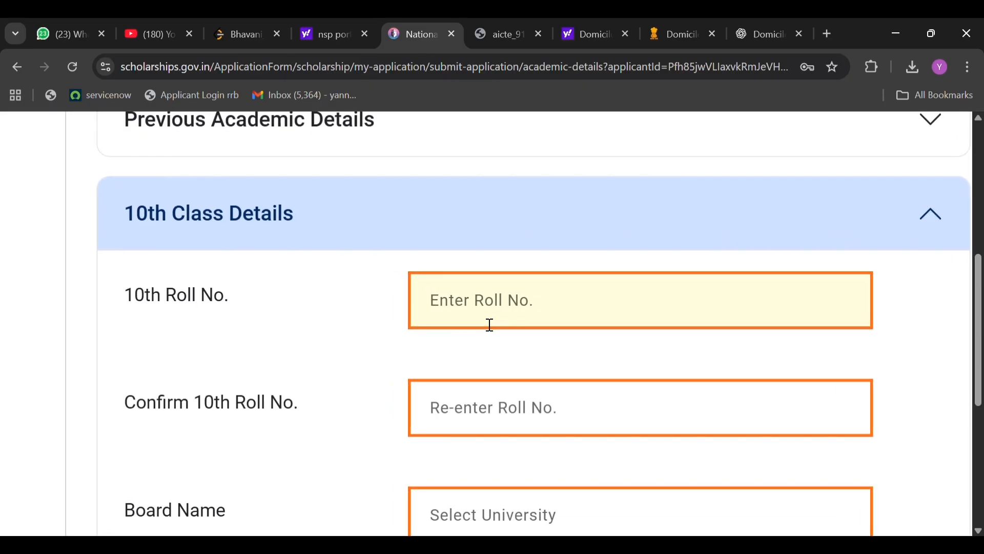
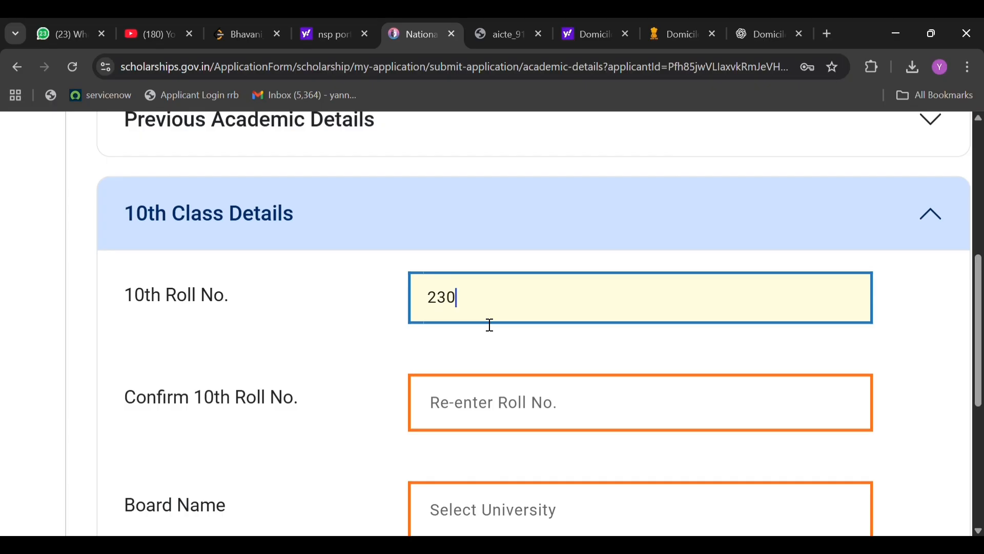
{"action": "left_click", "coordinate": [467, 422]}
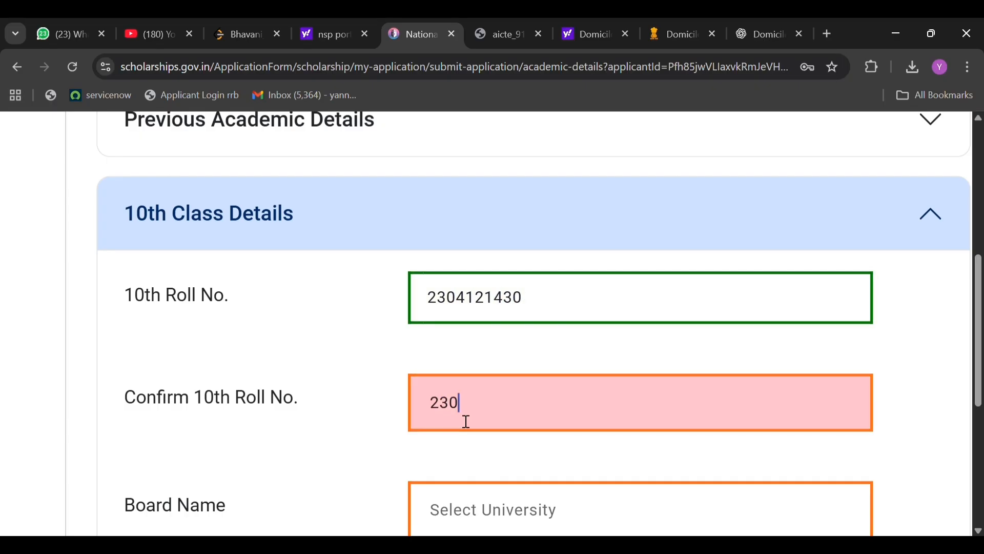
Search the 10th class boards for andhra and set the board name to ANDHRA PRADESH, BOARD OF SECONDARY EDUCATION.
{"action": "scroll", "coordinate": [500, 456], "scroll_direction": "down", "scroll_amount": 1}
{"action": "left_click", "coordinate": [500, 456]}
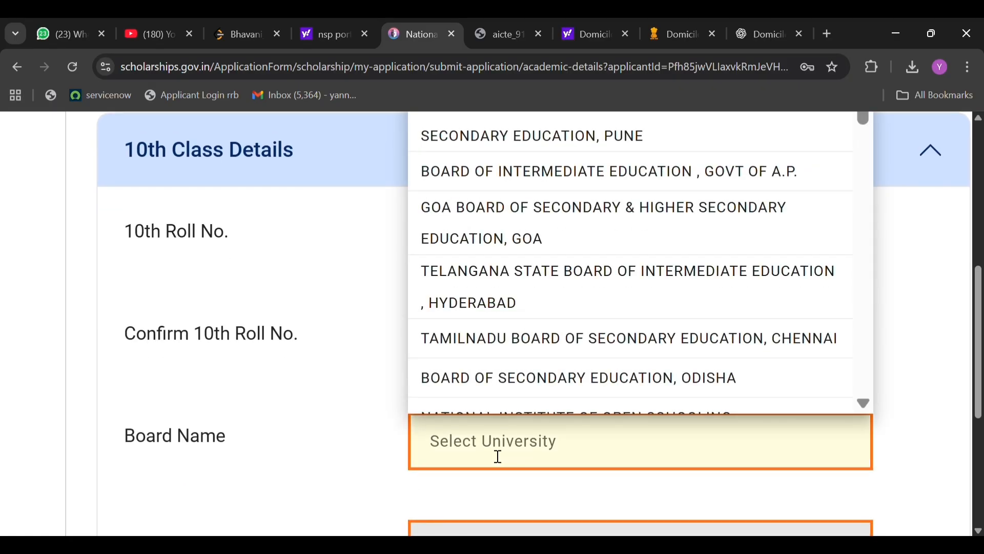
{"action": "type", "text": "andhra"}
{"action": "left_click", "coordinate": [587, 388]}
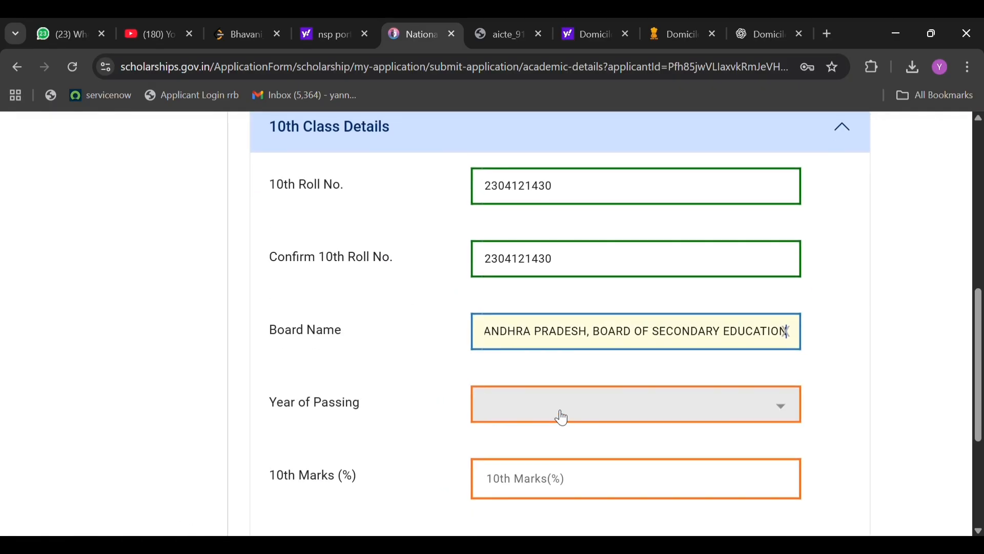
Set the 10th class year of passing to 2023 and the 10th marks to 95 percent.
{"action": "left_click", "coordinate": [557, 410]}
{"action": "key", "text": "Down"}
{"action": "key", "text": "Down"}
{"action": "key", "text": "Down"}
{"action": "key", "text": "Return"}
{"action": "scroll", "coordinate": [509, 391], "scroll_direction": "down", "scroll_amount": 2}
{"action": "type", "text": "95"}
Open the 12th class details and enter the applicant's 12th roll number, repeating it for confirmation.
{"action": "scroll", "coordinate": [420, 407], "scroll_direction": "down", "scroll_amount": 2}
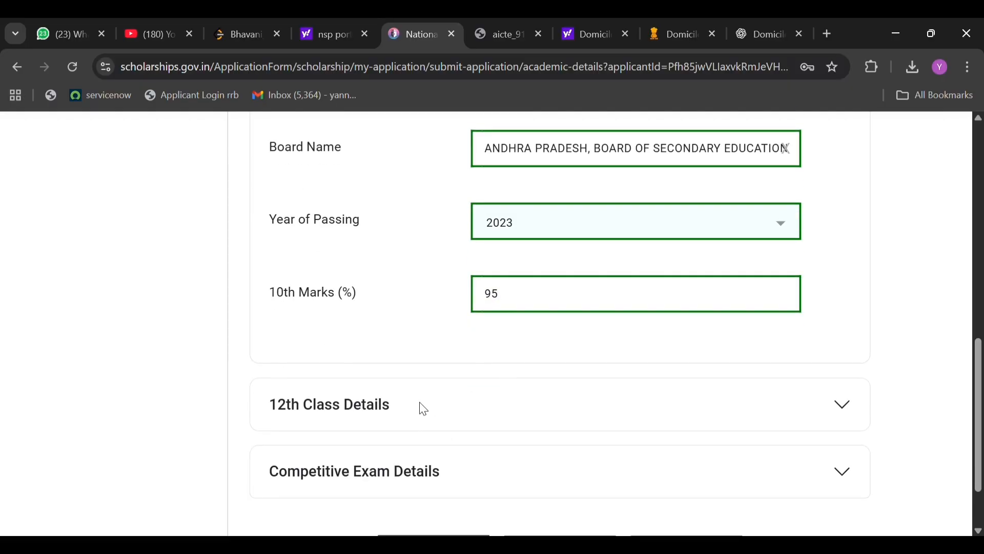
{"action": "left_click", "coordinate": [420, 404]}
{"action": "left_click", "coordinate": [503, 350]}
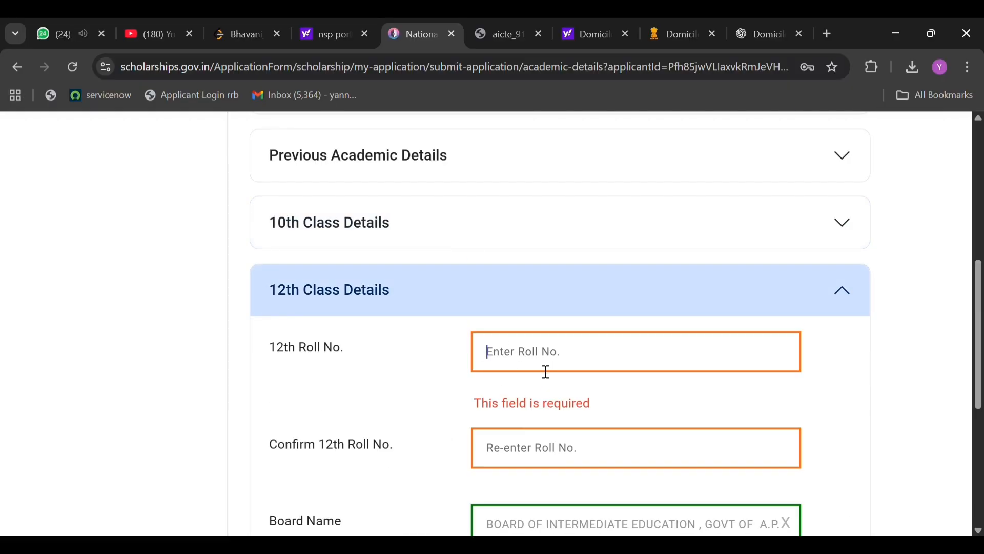
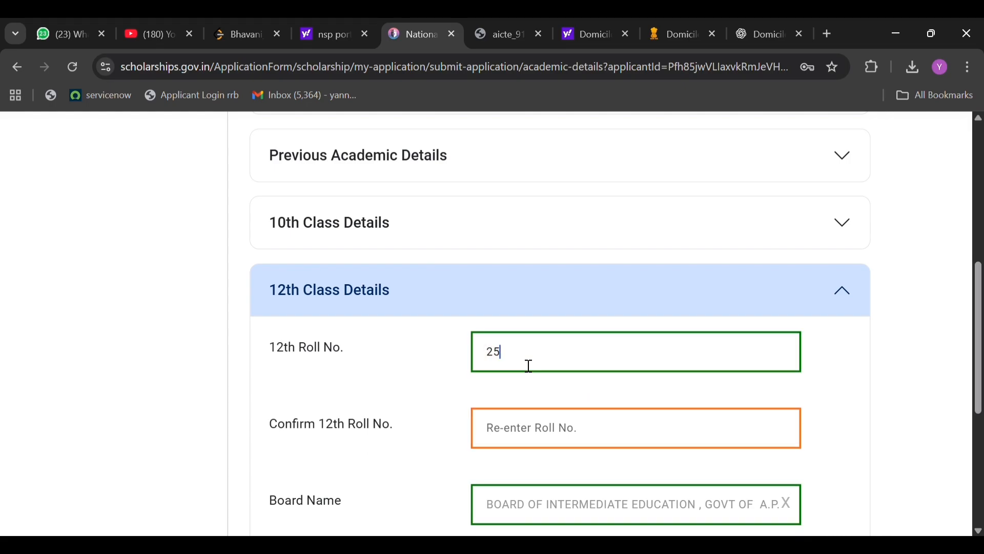
{"action": "left_click", "coordinate": [529, 439]}
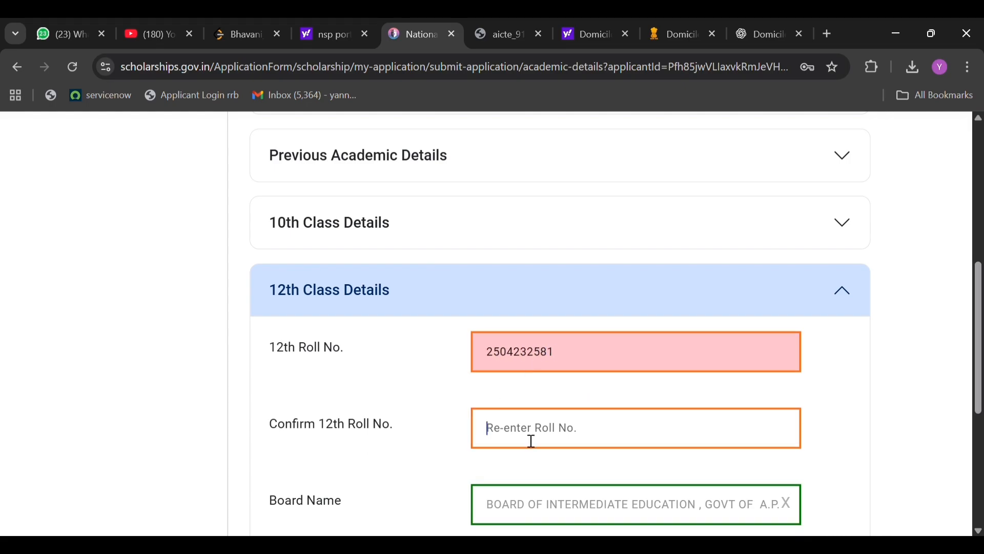
Check the prefilled 12th class entries, then examine the optional competitive exam details and the qualified exam options.
{"action": "scroll", "coordinate": [558, 440], "scroll_direction": "down", "scroll_amount": 5}
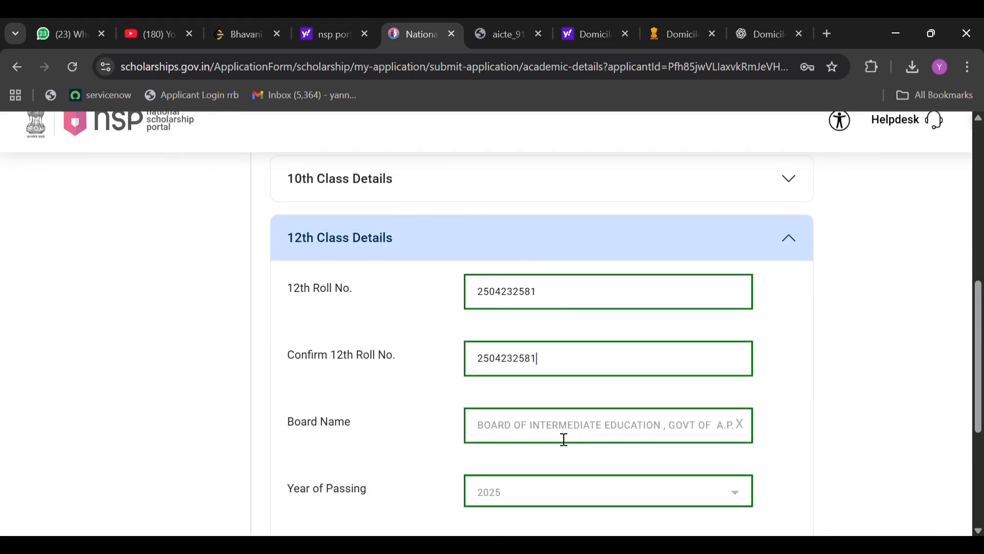
{"action": "scroll", "coordinate": [593, 270], "scroll_direction": "down", "scroll_amount": 3}
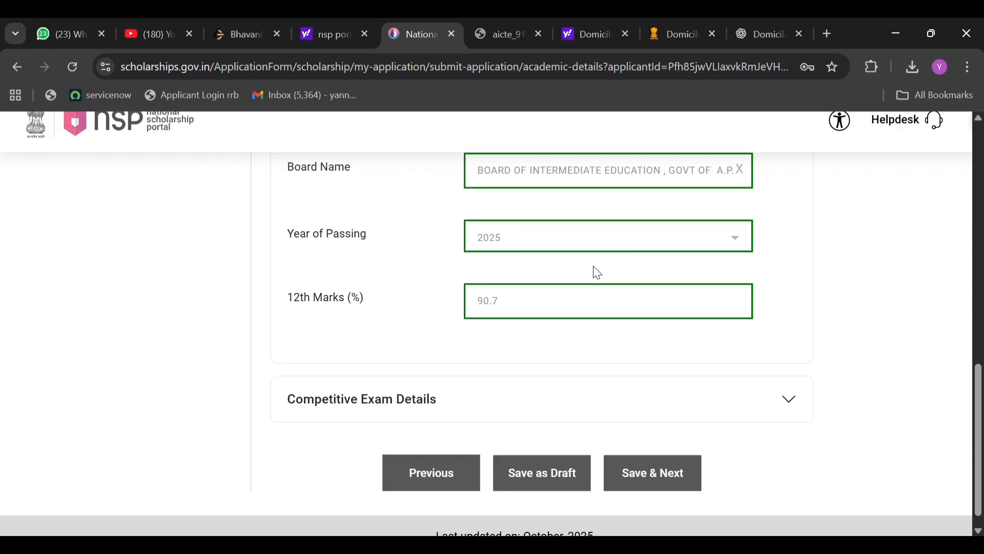
{"action": "left_click", "coordinate": [531, 387]}
{"action": "left_click", "coordinate": [521, 323]}
{"action": "scroll", "coordinate": [588, 436], "scroll_direction": "up", "scroll_amount": 3}
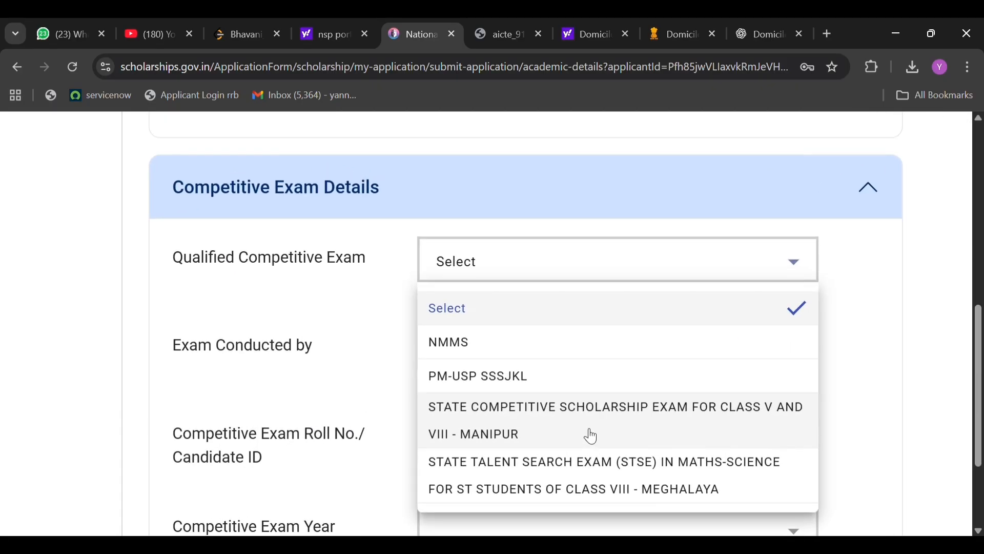
{"action": "scroll", "coordinate": [589, 435], "scroll_direction": "down", "scroll_amount": 4}
{"action": "scroll", "coordinate": [588, 434], "scroll_direction": "down", "scroll_amount": 1}
{"action": "left_click", "coordinate": [928, 368]}
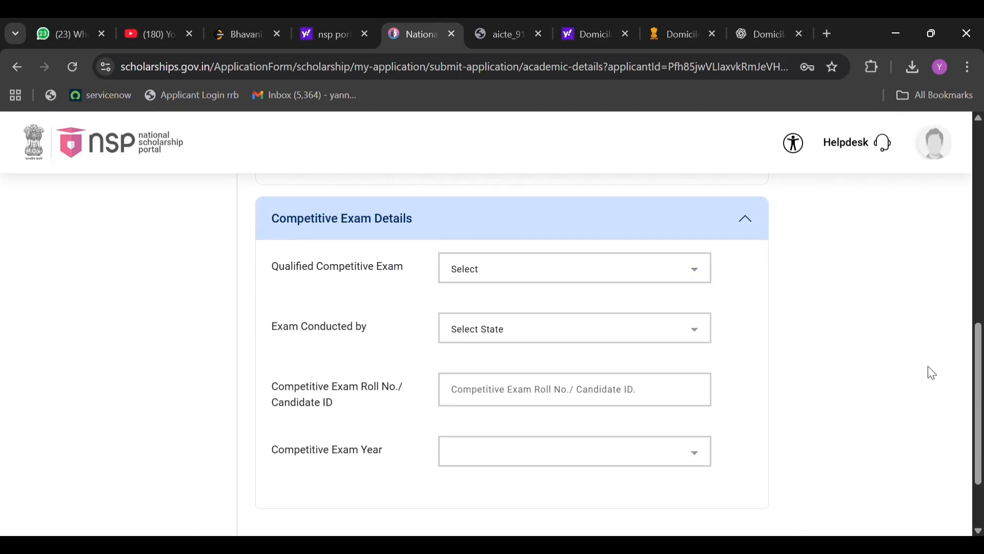
{"action": "left_click", "coordinate": [554, 331]}
{"action": "left_click", "coordinate": [514, 381]}
Save the academic details and the intermediate application pages, proceeding to the scheme specific details.
{"action": "scroll", "coordinate": [515, 383], "scroll_direction": "down", "scroll_amount": 2}
{"action": "left_click_drag", "start_coordinate": [514, 384], "coordinate": [512, 458]}
{"action": "left_click", "coordinate": [617, 458]}
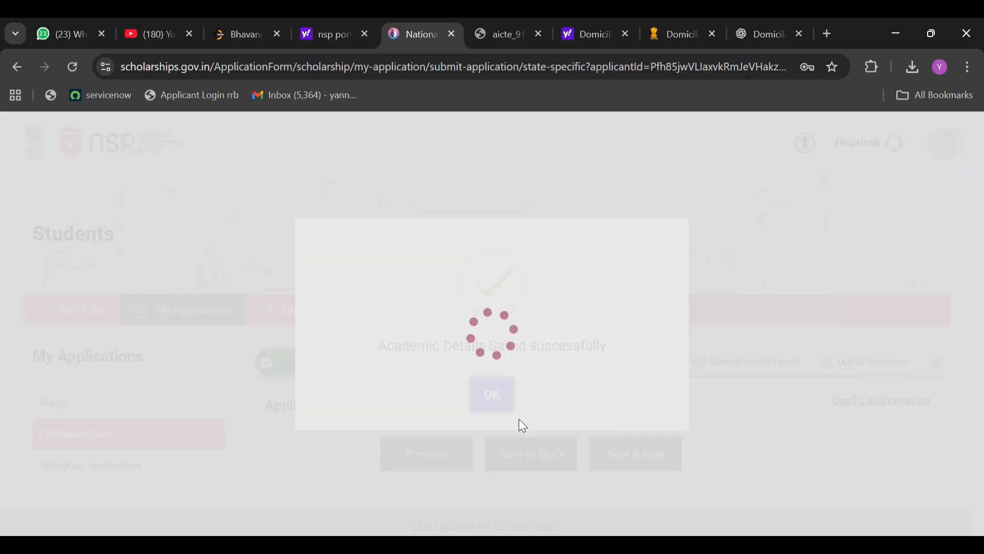
{"action": "scroll", "coordinate": [425, 405], "scroll_direction": "down", "scroll_amount": 3}
{"action": "left_click", "coordinate": [689, 466]}
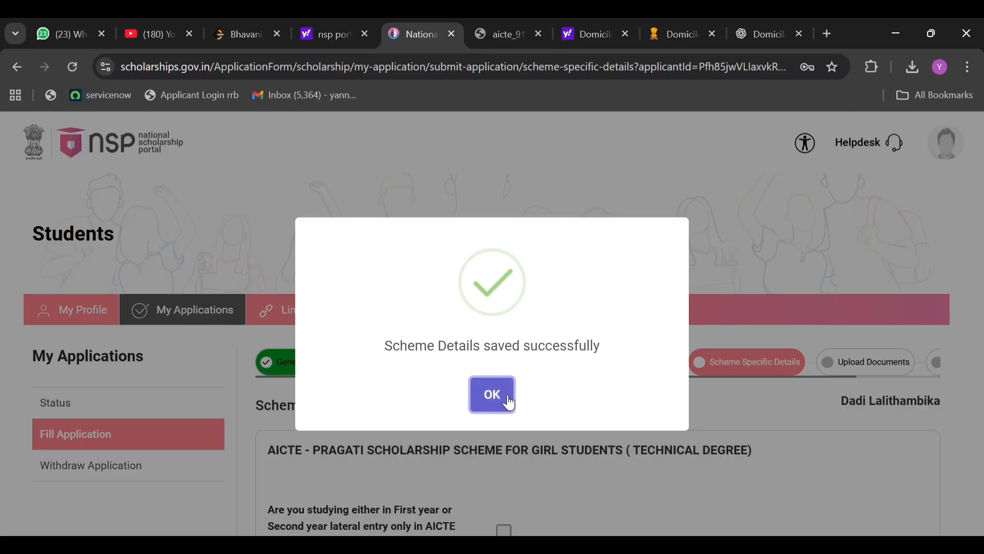
{"action": "left_click", "coordinate": [505, 400]}
Confirm first-year or lateral-entry study in an AICTE approved course, and set the AICTE 10th percentage to 95 and 12th to 90.7.
{"action": "scroll", "coordinate": [503, 424], "scroll_direction": "down", "scroll_amount": 2}
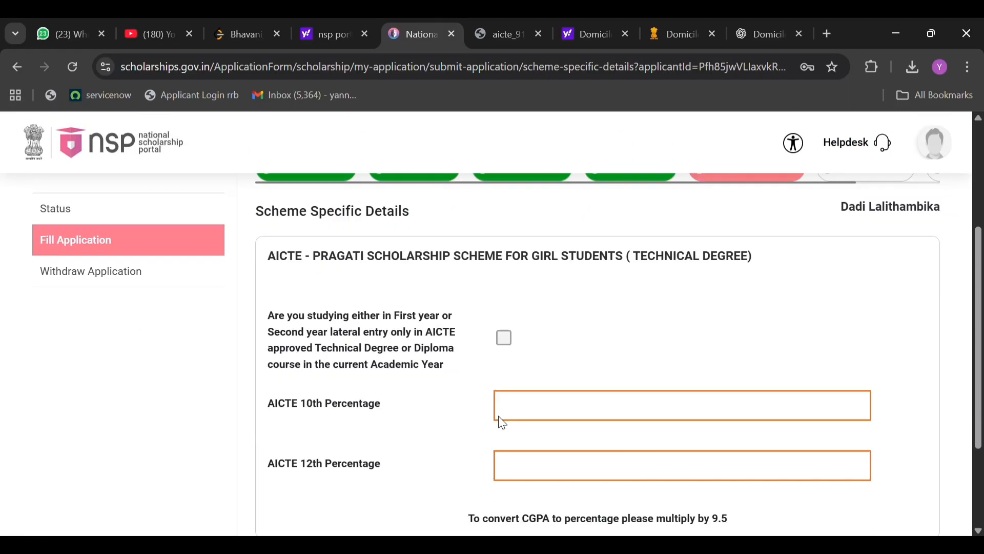
{"action": "left_click", "coordinate": [505, 304]}
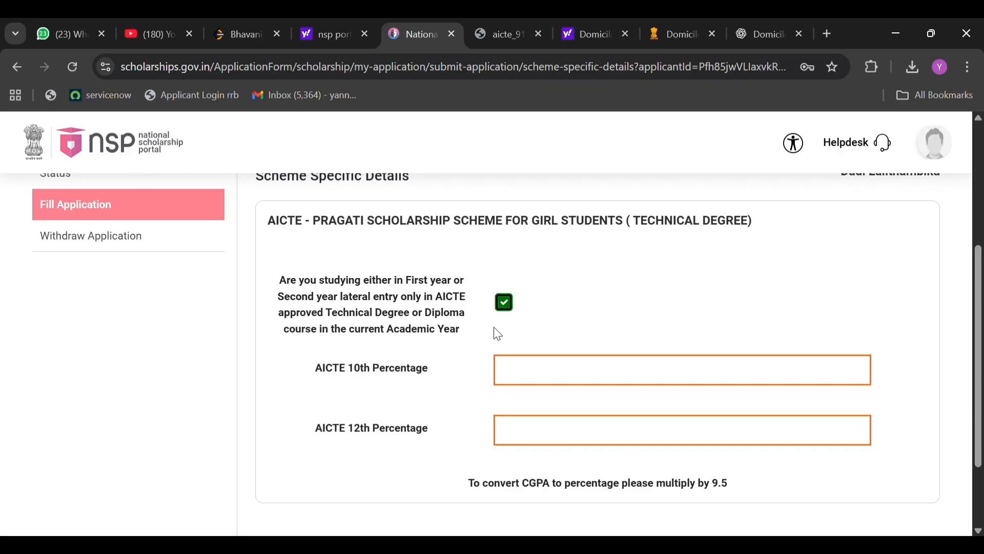
{"action": "left_click", "coordinate": [522, 378]}
{"action": "type", "text": "95"}
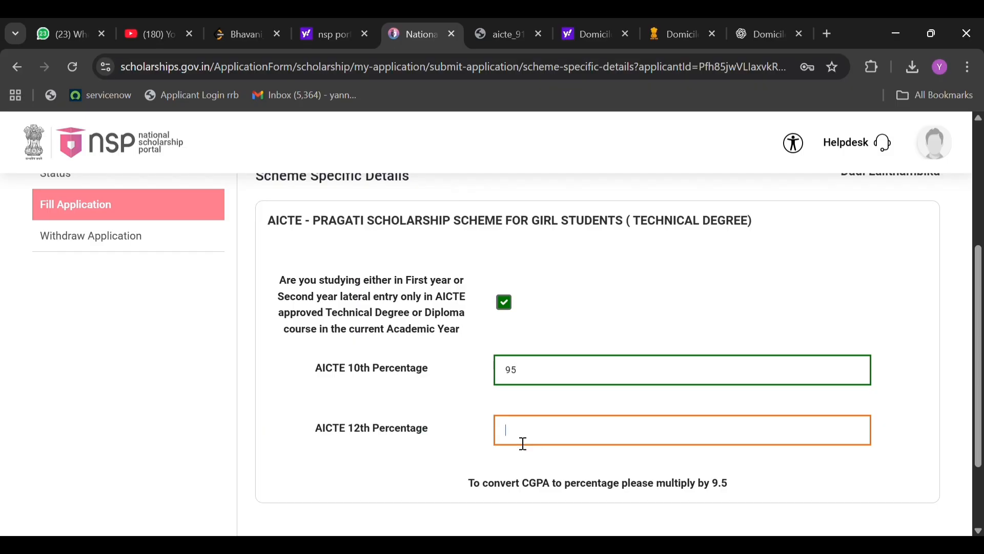
{"action": "type", "text": "90"}
{"action": "scroll", "coordinate": [521, 443], "scroll_direction": "down", "scroll_amount": 1}
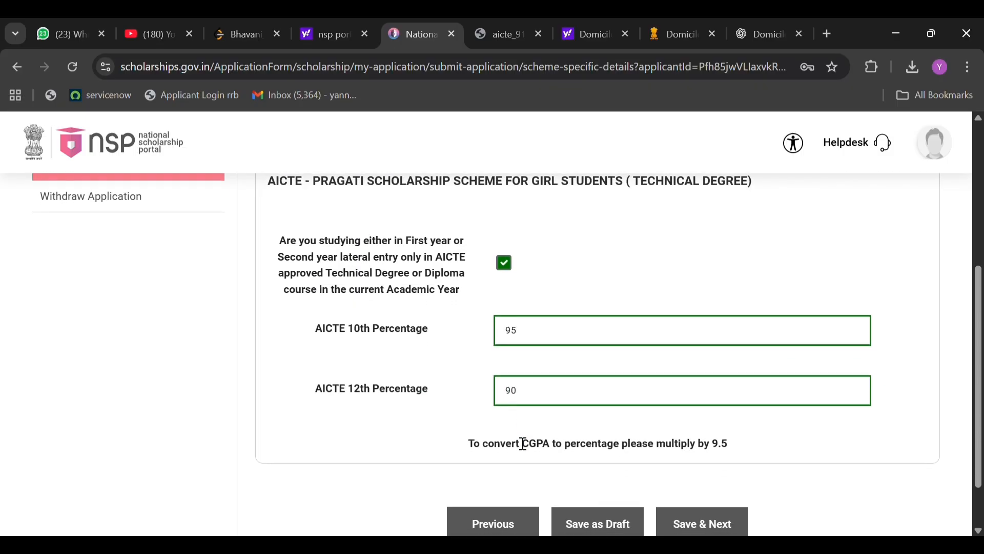
{"action": "type", "text": ".7"}
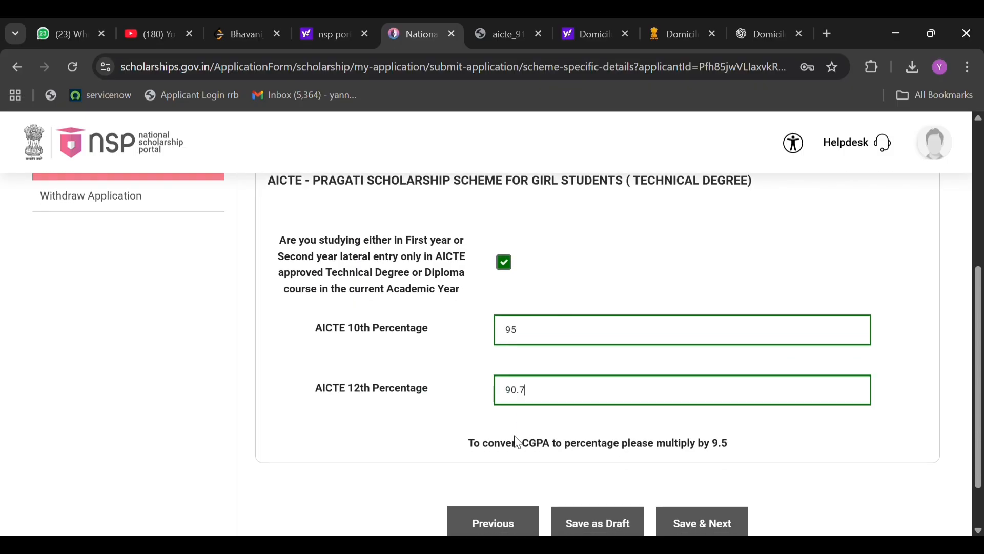
Save the scheme specific details and proceed to the document upload page.
{"action": "scroll", "coordinate": [564, 441], "scroll_direction": "down", "scroll_amount": 2}
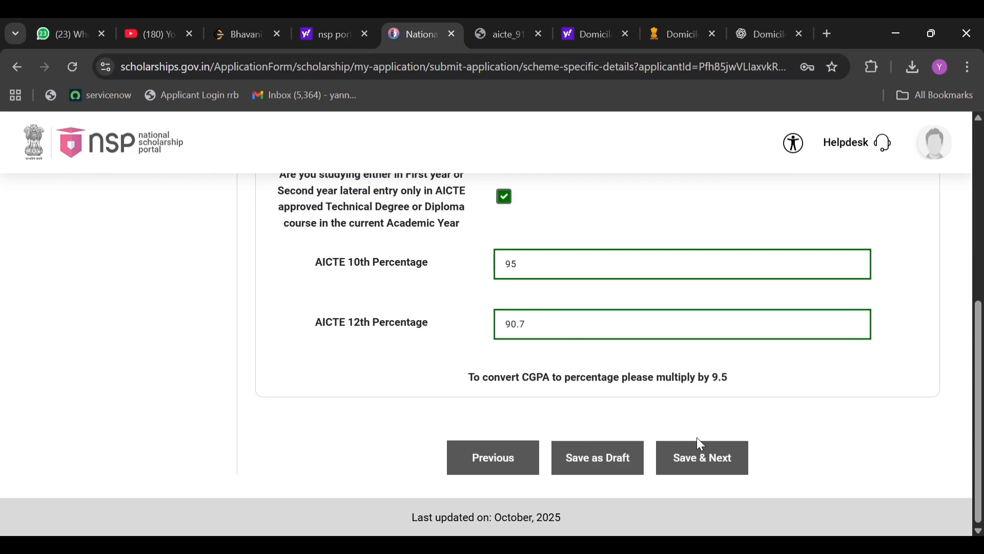
{"action": "left_click", "coordinate": [699, 458]}
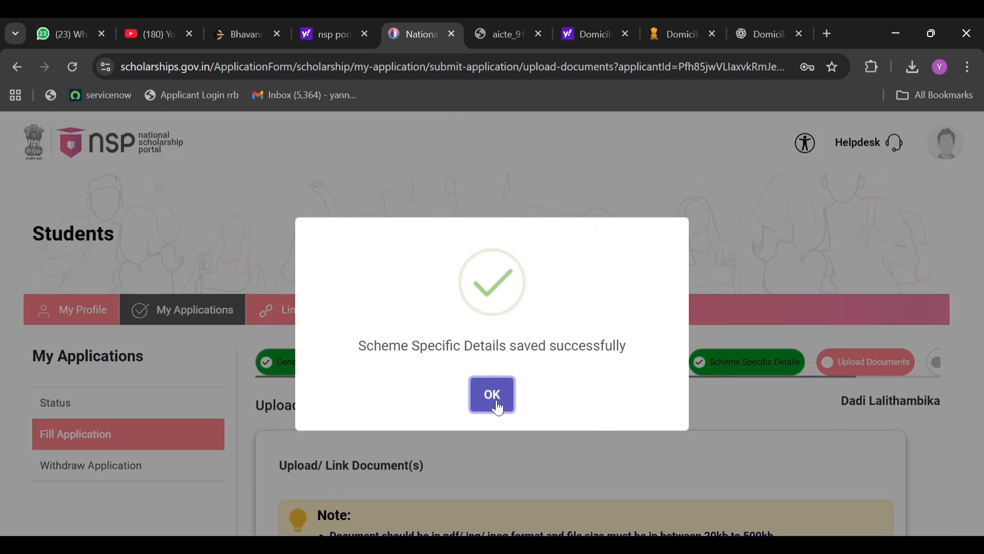
{"action": "left_click", "coordinate": [495, 407]}
Download the AICTE bonafide/promotion certificate proforma and open aicte_91 (1).pdf to read it.
{"action": "scroll", "coordinate": [467, 459], "scroll_direction": "down", "scroll_amount": 6}
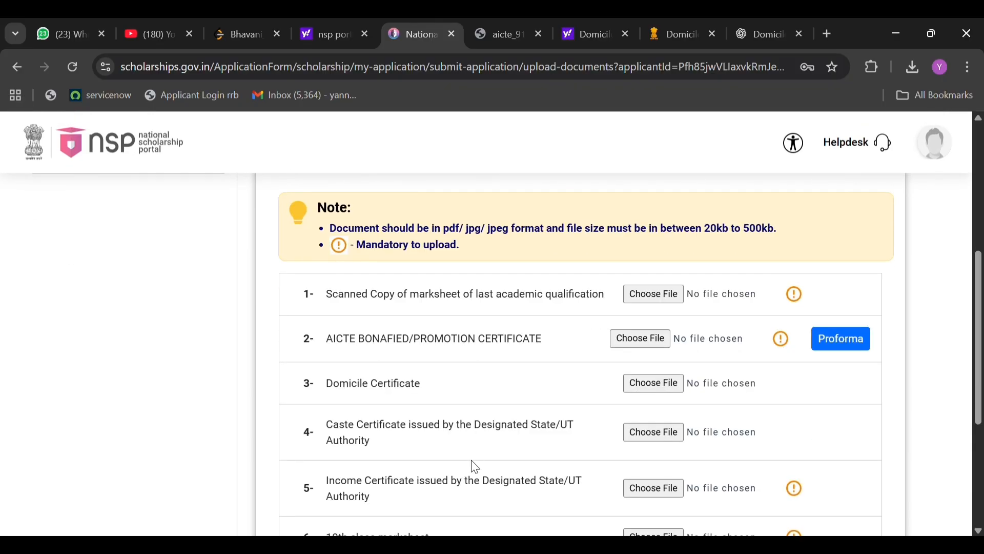
{"action": "left_click", "coordinate": [840, 342]}
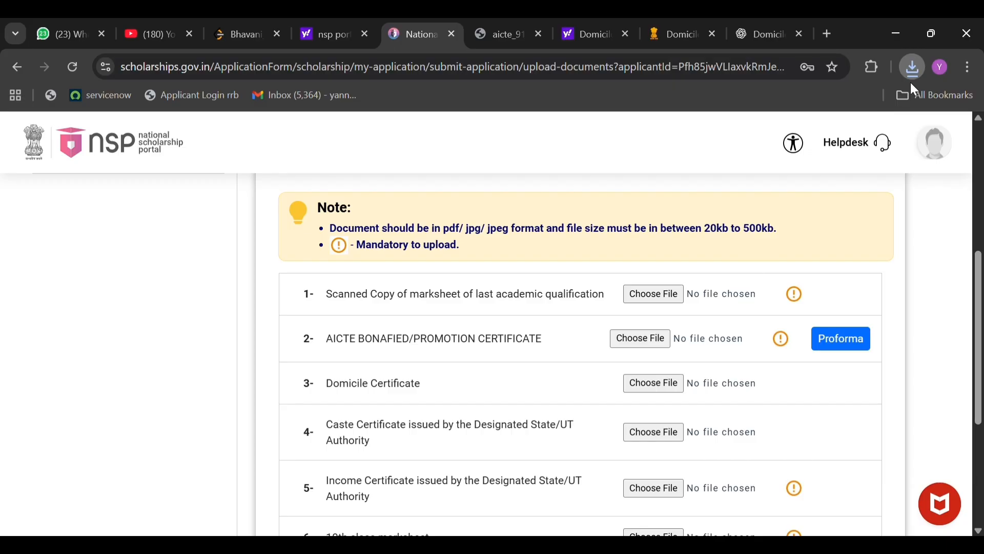
{"action": "scroll", "coordinate": [738, 246], "scroll_direction": "up", "scroll_amount": 3}
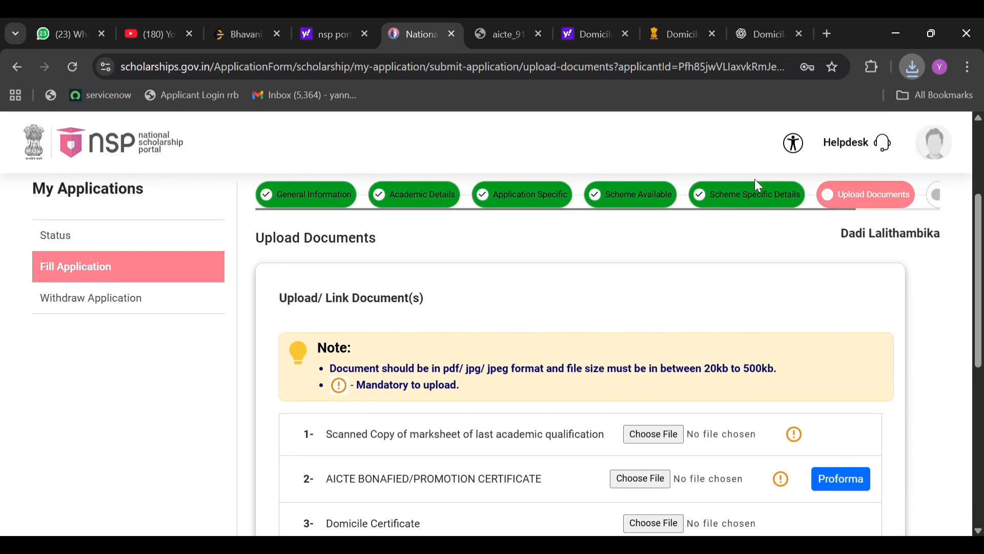
{"action": "left_click", "coordinate": [759, 106]}
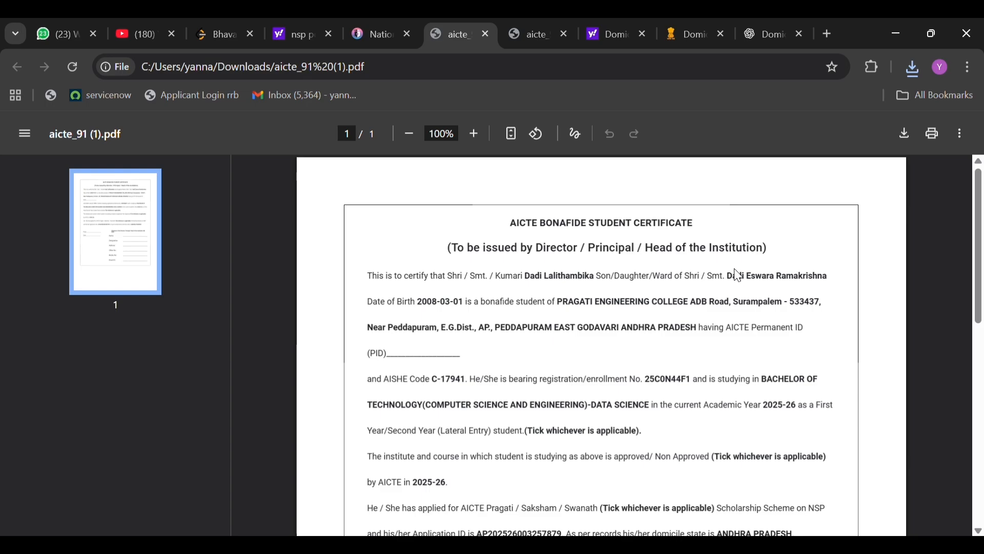
{"action": "scroll", "coordinate": [621, 347], "scroll_direction": "down", "scroll_amount": 1}
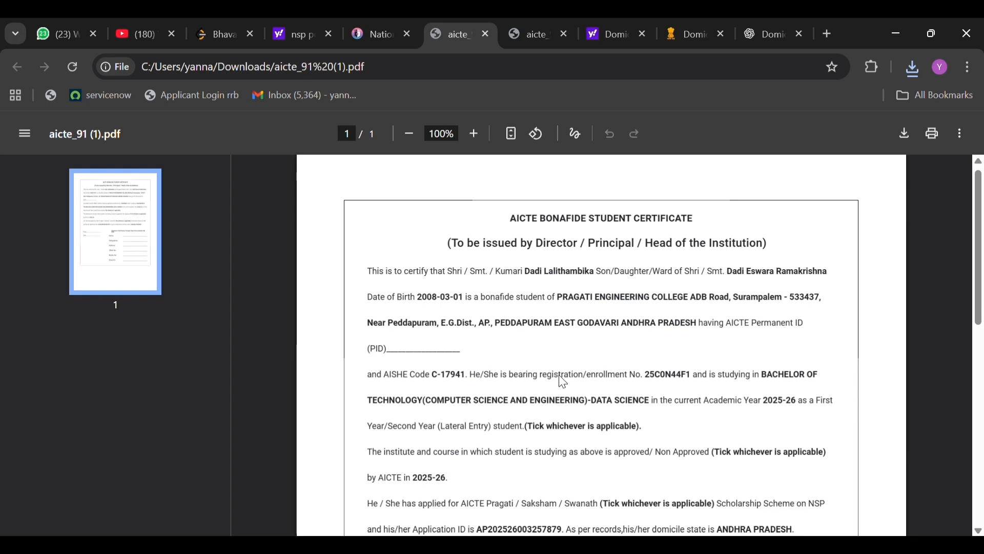
{"action": "scroll", "coordinate": [559, 381], "scroll_direction": "down", "scroll_amount": 2}
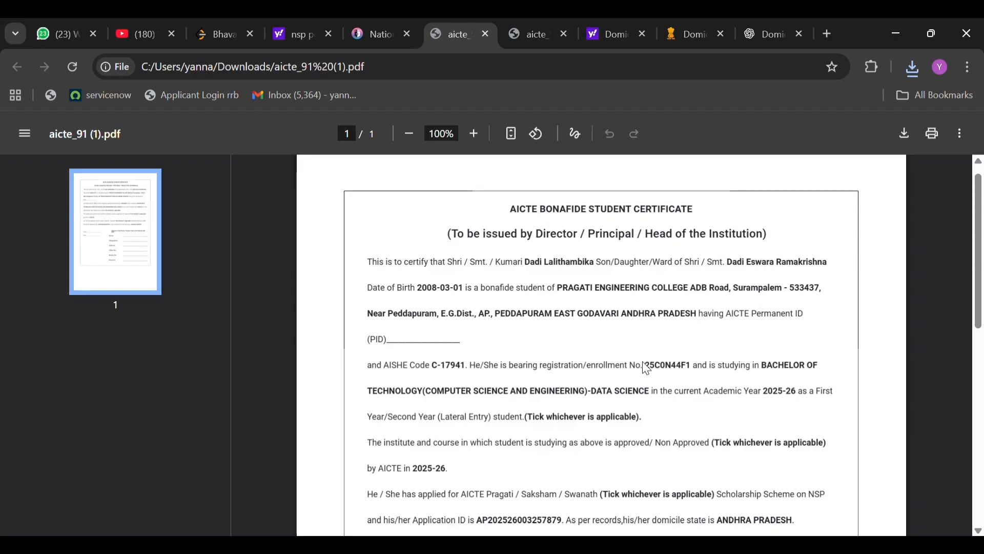
Read the AICTE bonafide student certificate from the student and course details through the approval, scheme and signature sections.
{"action": "scroll", "coordinate": [684, 370], "scroll_direction": "down", "scroll_amount": 1}
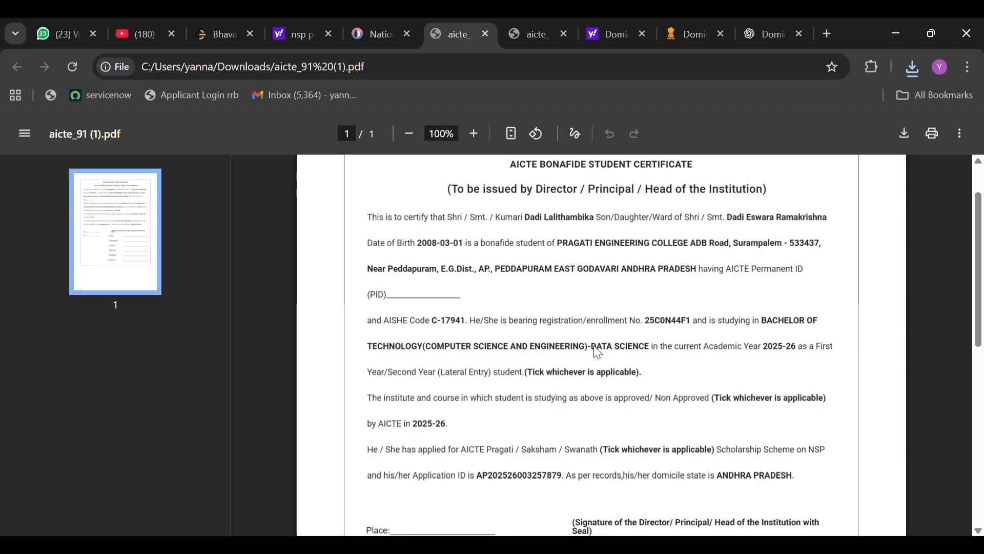
{"action": "scroll", "coordinate": [580, 373], "scroll_direction": "down", "scroll_amount": 4}
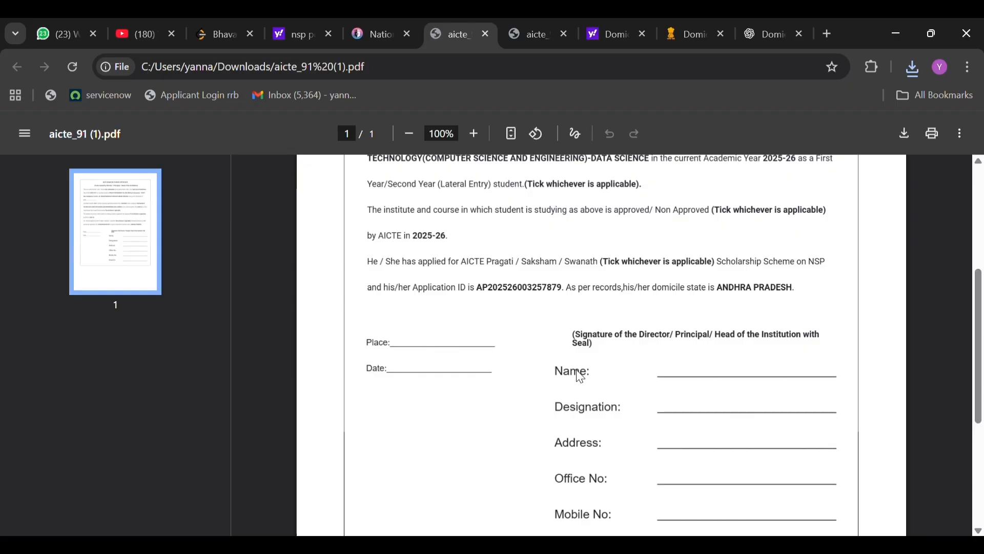
{"action": "scroll", "coordinate": [586, 372], "scroll_direction": "down", "scroll_amount": 3}
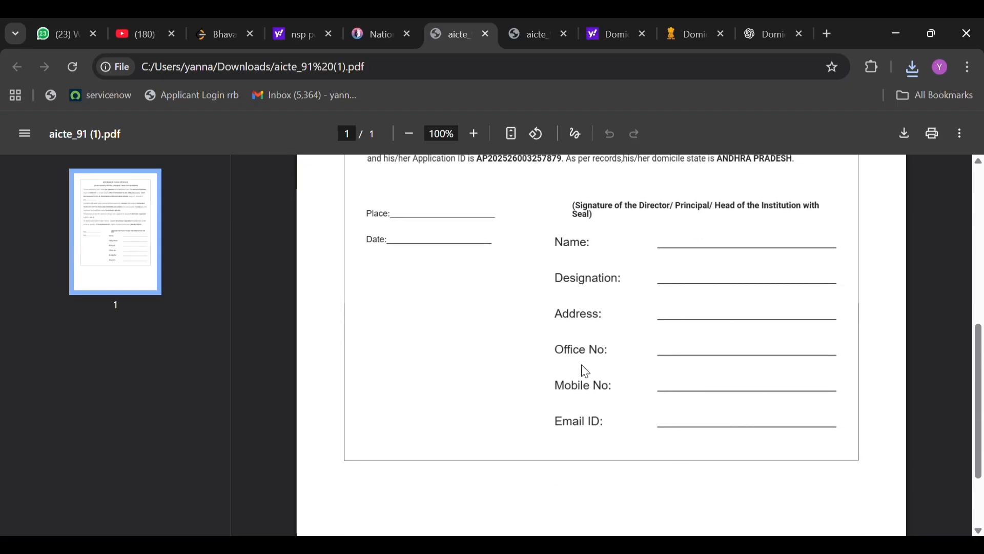
{"action": "scroll", "coordinate": [554, 369], "scroll_direction": "up", "scroll_amount": 5}
{"action": "scroll", "coordinate": [530, 313], "scroll_direction": "down", "scroll_amount": 3, "text": "ctrl"}
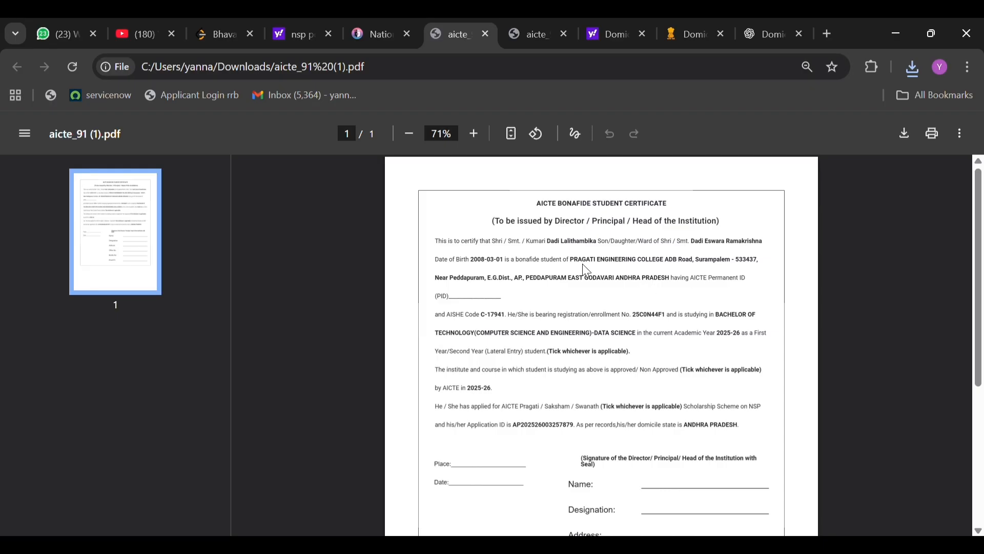
{"action": "scroll", "coordinate": [577, 271], "scroll_direction": "up", "scroll_amount": 3, "text": "ctrl"}
{"action": "scroll", "coordinate": [581, 275], "scroll_direction": "up", "scroll_amount": 1}
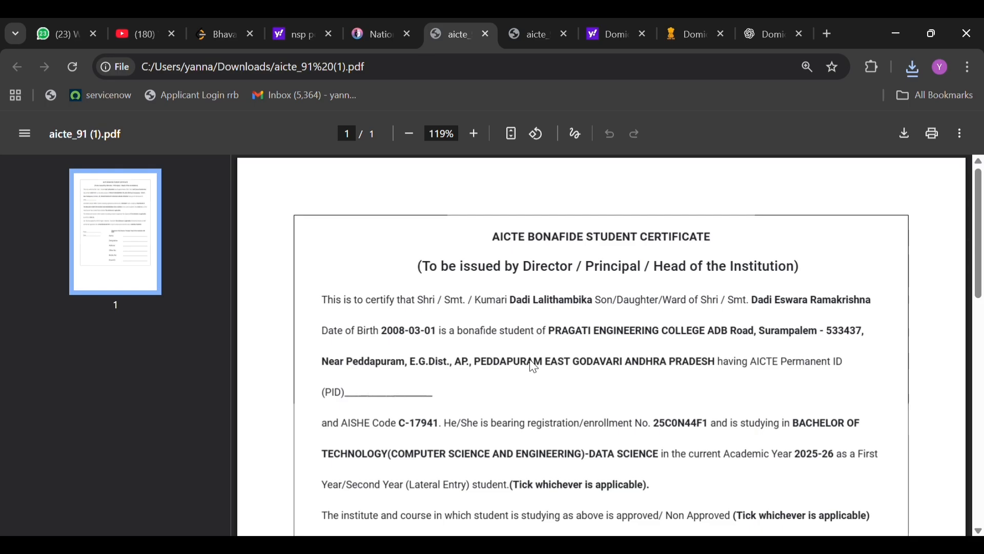
{"action": "scroll", "coordinate": [531, 365], "scroll_direction": "down", "scroll_amount": 1}
{"action": "scroll", "coordinate": [551, 416], "scroll_direction": "down", "scroll_amount": 3}
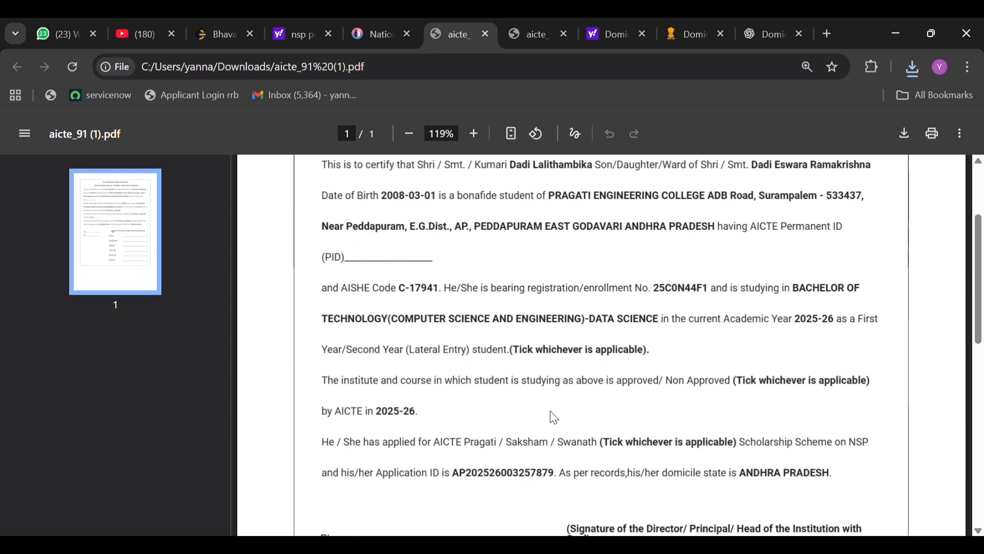
{"action": "scroll", "coordinate": [554, 418], "scroll_direction": "down", "scroll_amount": 2}
{"action": "scroll", "coordinate": [552, 415], "scroll_direction": "down", "scroll_amount": 2, "text": "ctrl"}
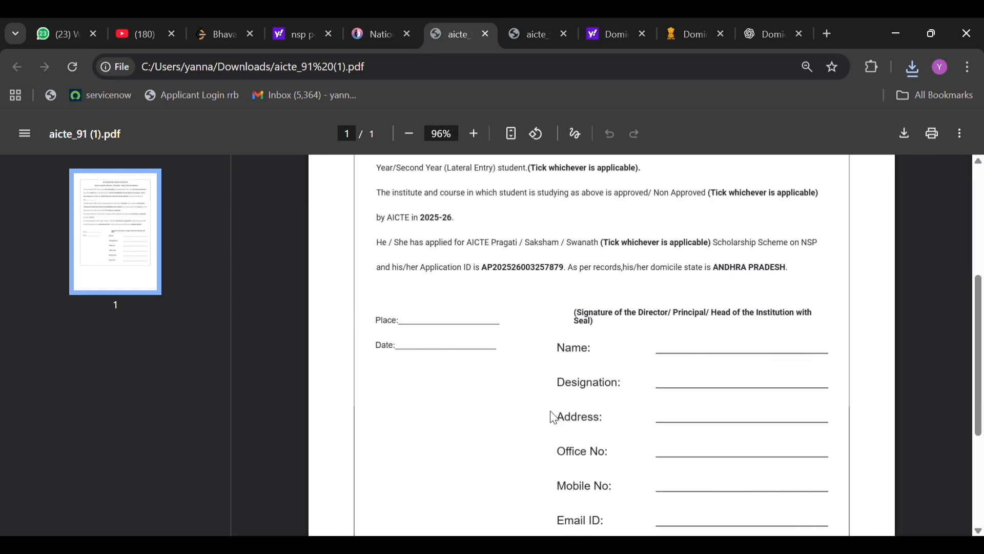
{"action": "scroll", "coordinate": [552, 414], "scroll_direction": "up", "scroll_amount": 4}
{"action": "scroll", "coordinate": [617, 428], "scroll_direction": "up", "scroll_amount": 1}
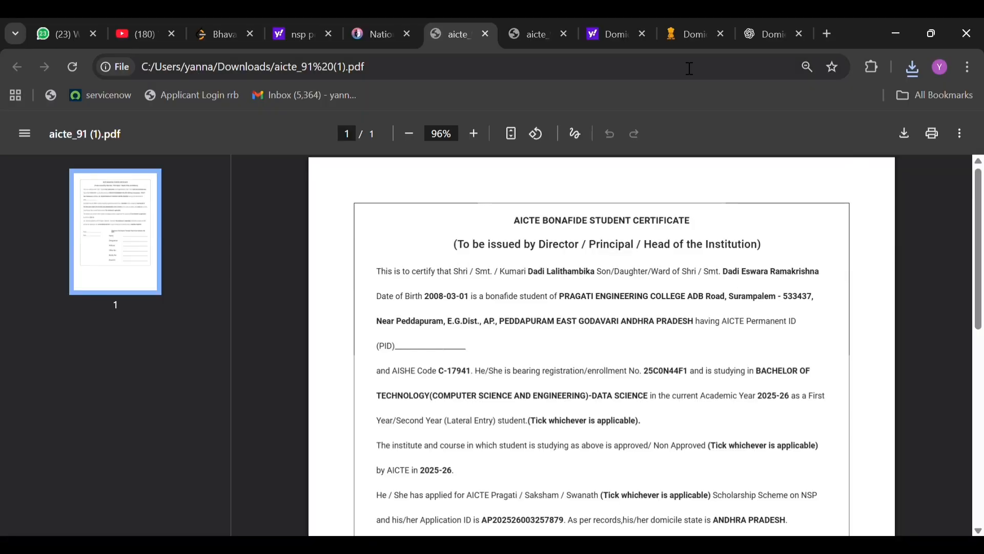
Return to the scholarship portal's document upload page and examine the marksheet, bonafide, domicile and caste certificate requirements.
{"action": "left_click", "coordinate": [374, 36]}
{"action": "scroll", "coordinate": [649, 436], "scroll_direction": "down", "scroll_amount": 1}
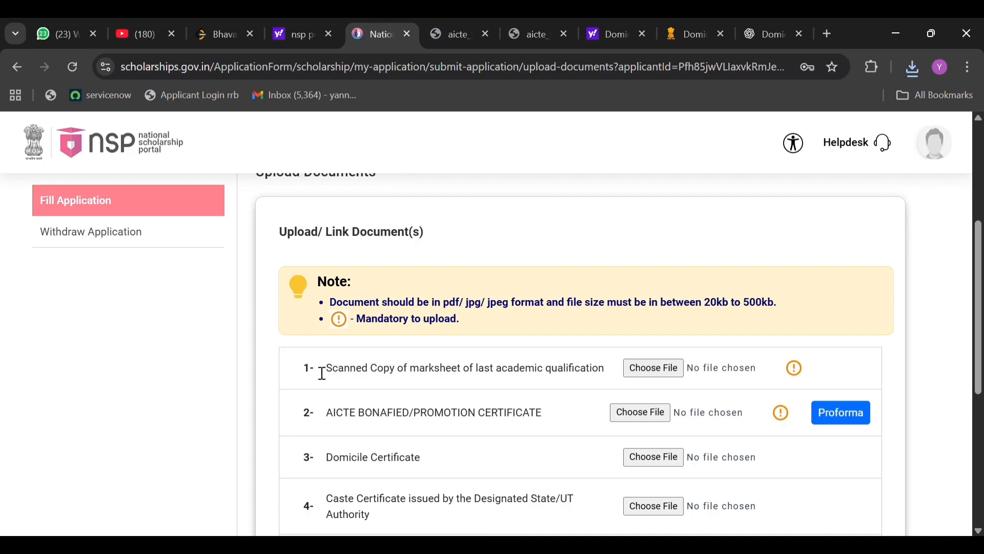
{"action": "left_click_drag", "start_coordinate": [322, 371], "coordinate": [465, 410]}
{"action": "scroll", "coordinate": [451, 408], "scroll_direction": "down", "scroll_amount": 1}
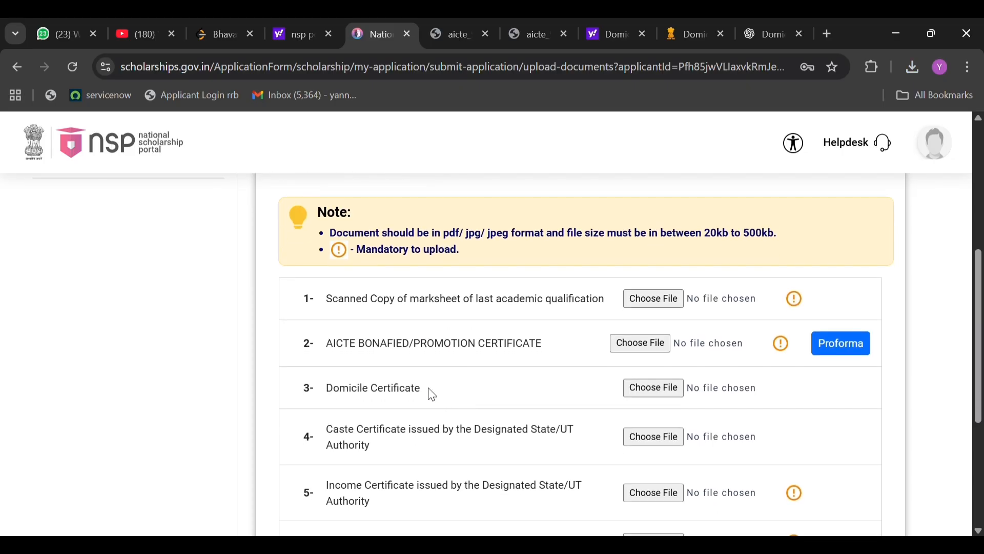
{"action": "left_click_drag", "start_coordinate": [334, 375], "coordinate": [322, 374]}
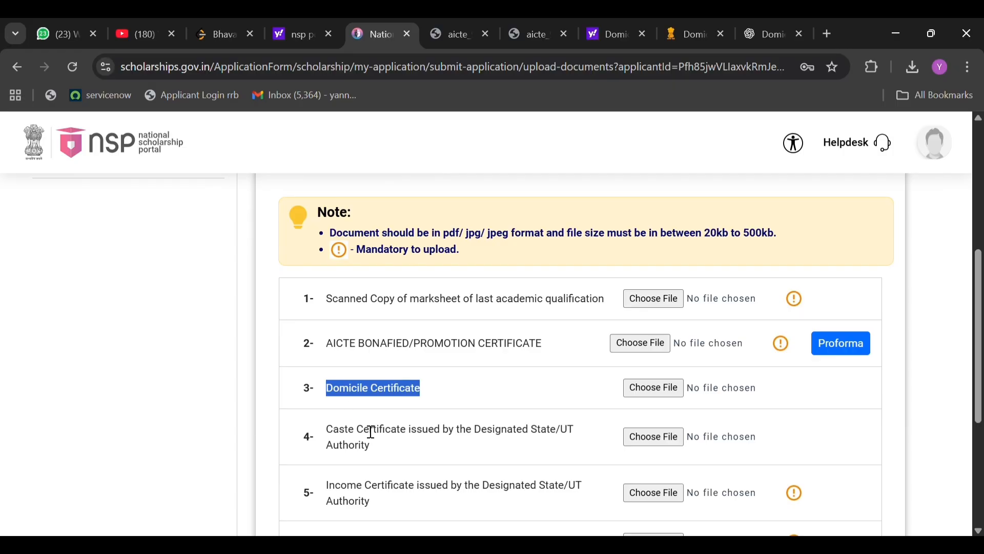
{"action": "scroll", "coordinate": [354, 430], "scroll_direction": "down", "scroll_amount": 1}
{"action": "left_click_drag", "start_coordinate": [377, 429], "coordinate": [330, 408]}
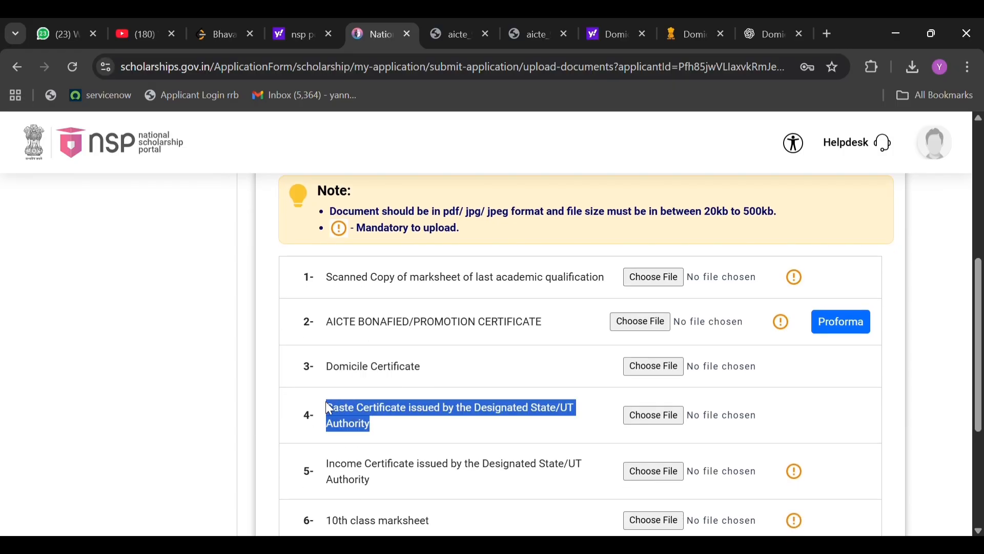
{"action": "scroll", "coordinate": [319, 406], "scroll_direction": "down", "scroll_amount": 2}
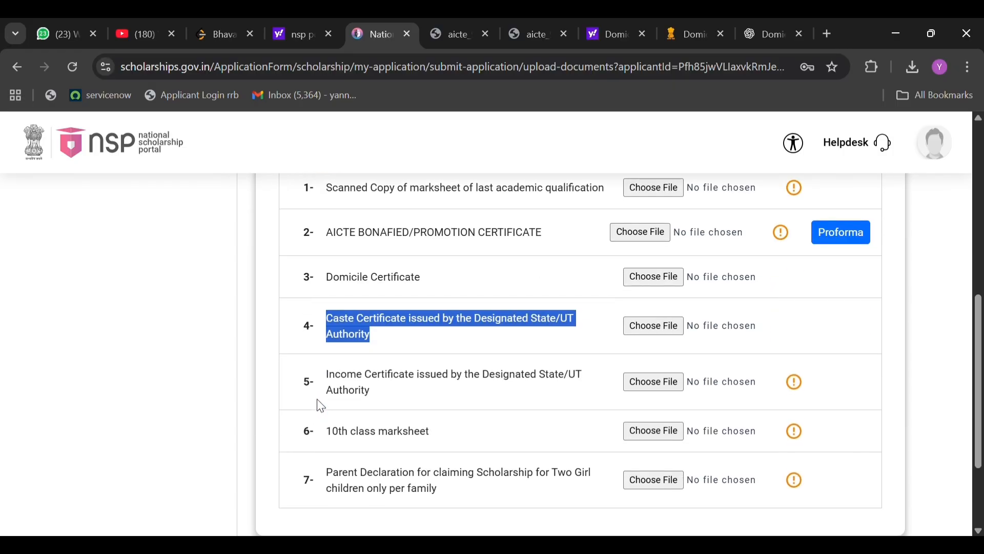
{"action": "left_click", "coordinate": [451, 337]}
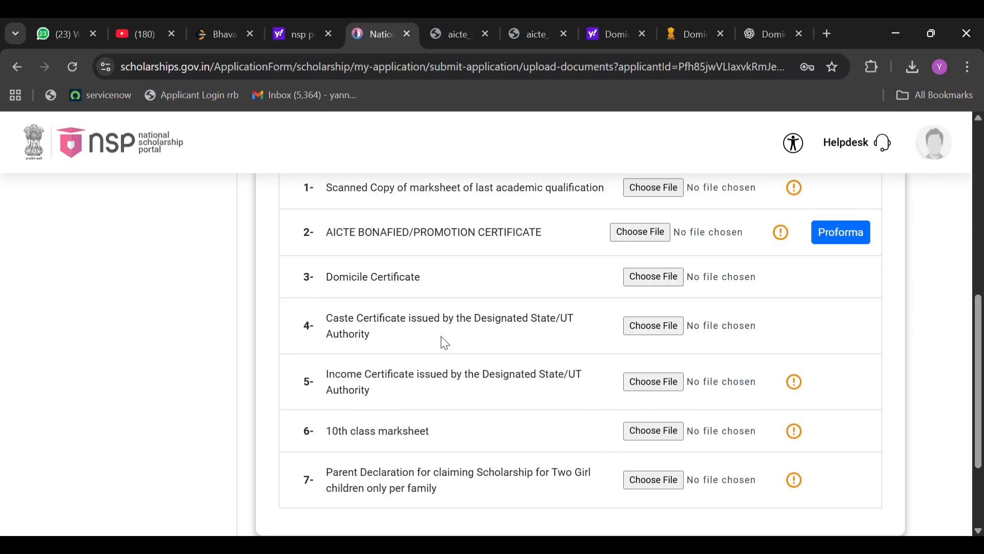
{"action": "scroll", "coordinate": [567, 345], "scroll_direction": "down", "scroll_amount": 3}
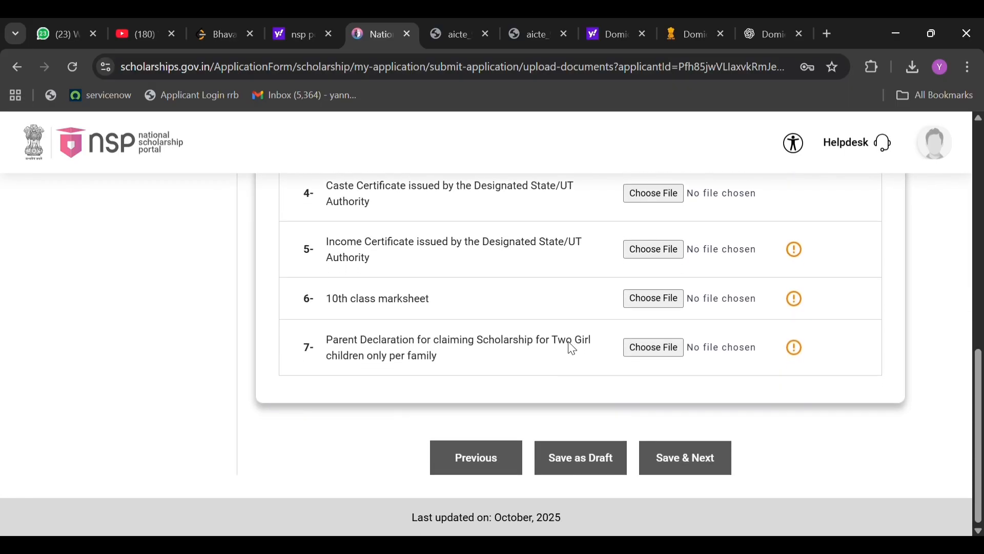
Review the two-girl-children parent declaration requirement, the upload note on file format and size, and the last-qualification marksheet entry.
{"action": "scroll", "coordinate": [569, 346], "scroll_direction": "up", "scroll_amount": 4}
{"action": "scroll", "coordinate": [566, 345], "scroll_direction": "up", "scroll_amount": 1}
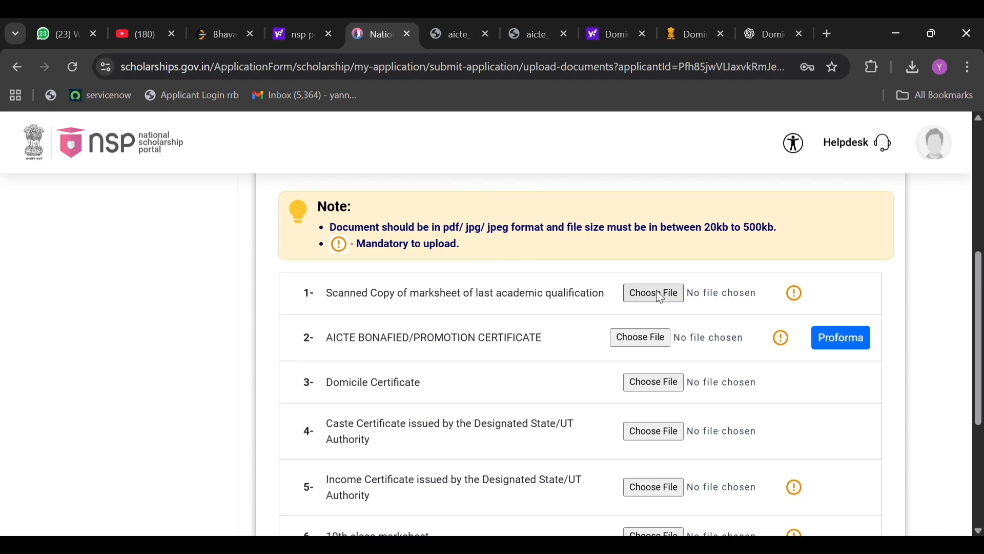
{"action": "scroll", "coordinate": [528, 414], "scroll_direction": "down", "scroll_amount": 3}
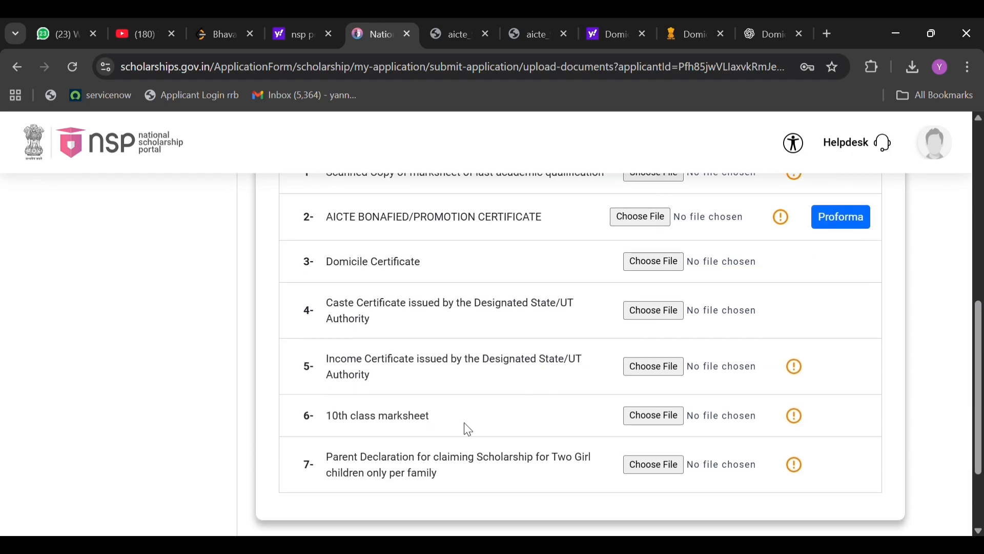
{"action": "scroll", "coordinate": [549, 358], "scroll_direction": "down", "scroll_amount": 2}
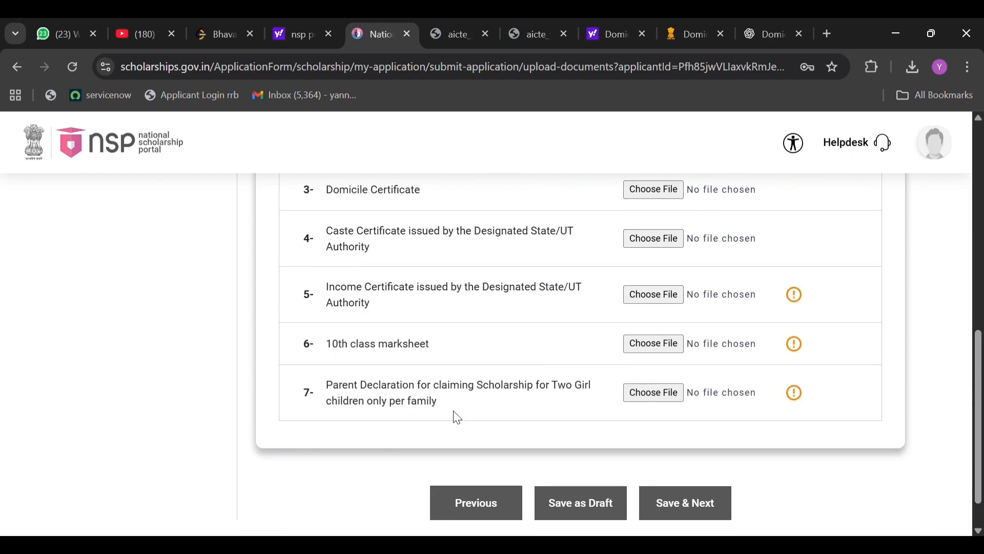
{"action": "left_click_drag", "start_coordinate": [443, 409], "coordinate": [333, 369]}
{"action": "left_click", "coordinate": [399, 358]}
{"action": "scroll", "coordinate": [402, 364], "scroll_direction": "up", "scroll_amount": 6}
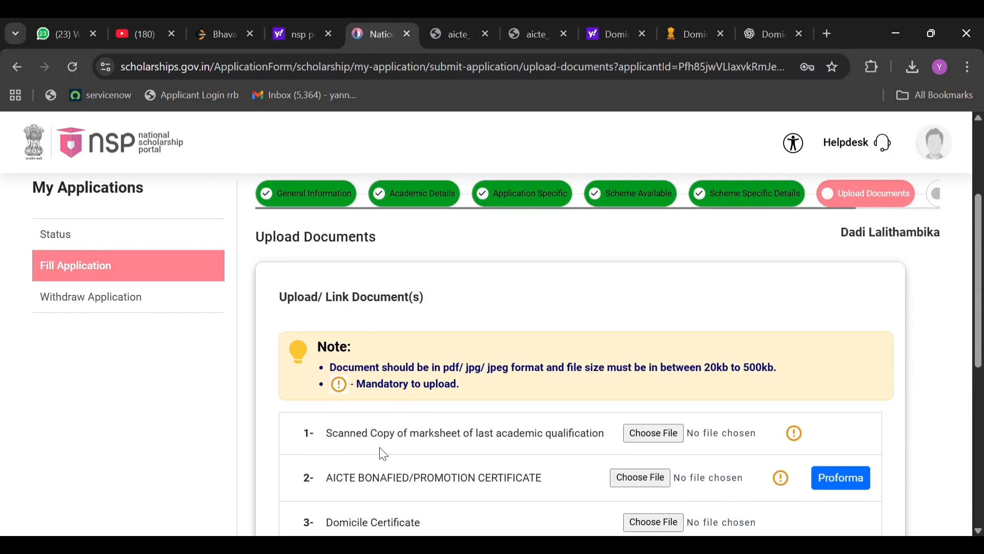
{"action": "scroll", "coordinate": [380, 452], "scroll_direction": "down", "scroll_amount": 1}
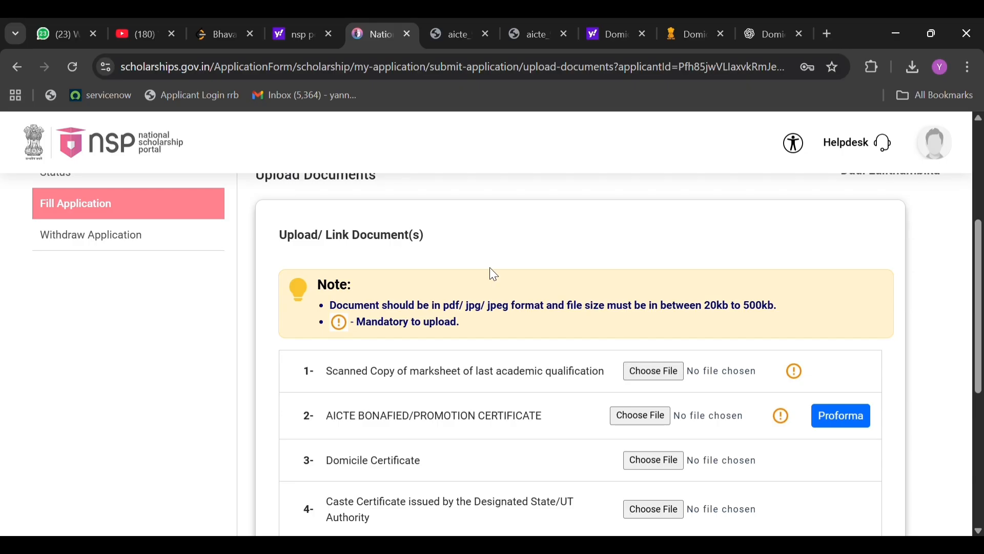
{"action": "left_click", "coordinate": [669, 377]}
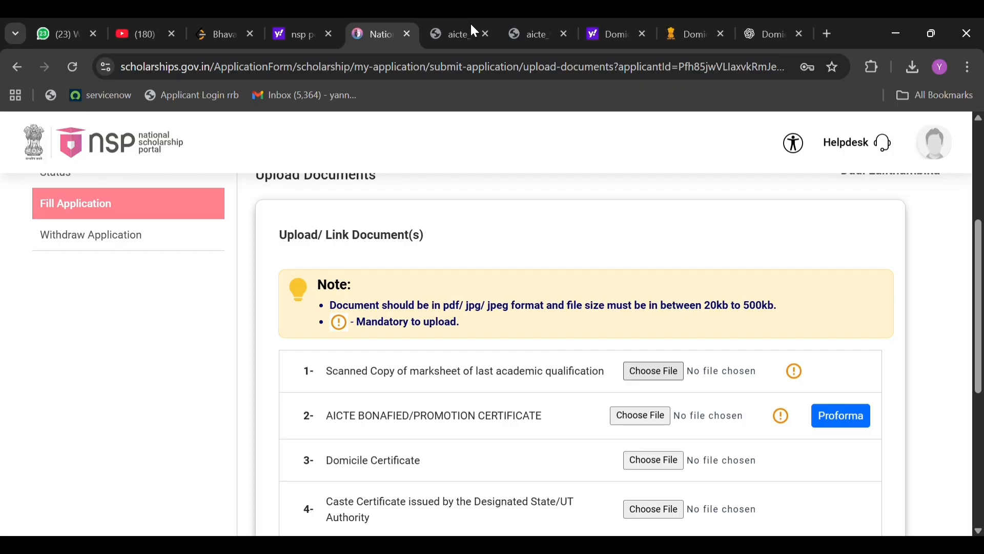
Examine the upload entries for the income certificate, 10th class marksheet and parent declaration for two girl children.
{"action": "scroll", "coordinate": [600, 345], "scroll_direction": "down", "scroll_amount": 1}
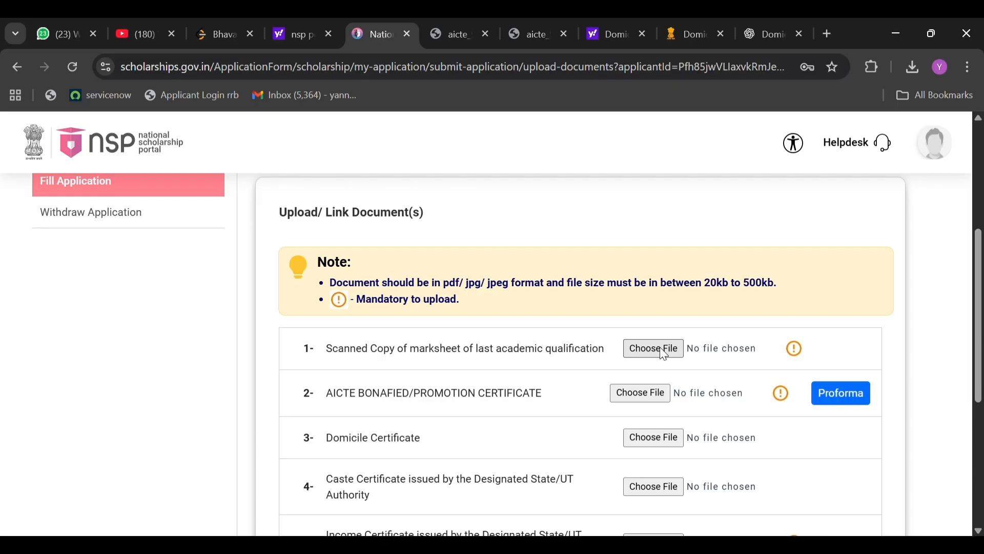
{"action": "scroll", "coordinate": [512, 405], "scroll_direction": "down", "scroll_amount": 2}
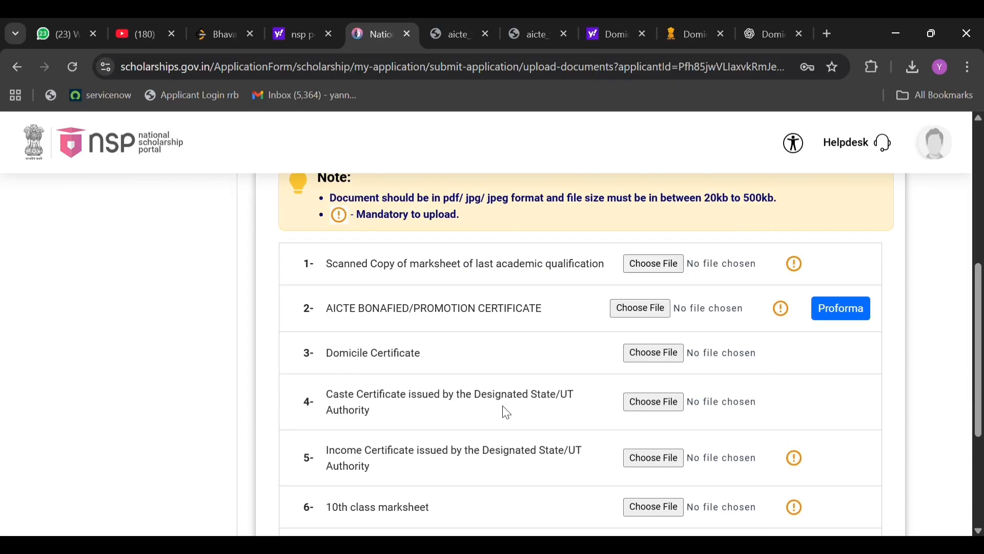
{"action": "left_click_drag", "start_coordinate": [326, 425], "coordinate": [363, 444]}
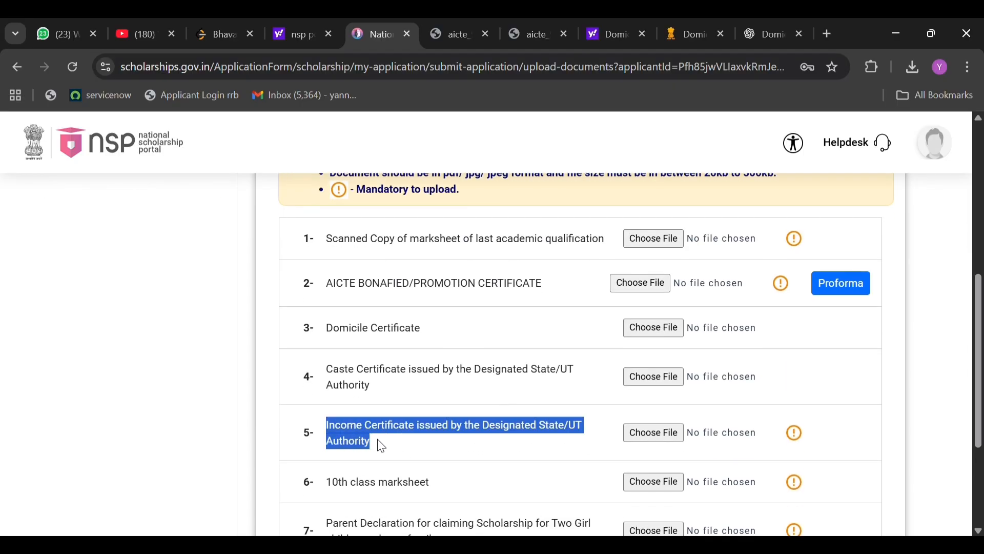
{"action": "scroll", "coordinate": [381, 446], "scroll_direction": "down", "scroll_amount": 2}
{"action": "left_click_drag", "start_coordinate": [326, 404], "coordinate": [429, 411]}
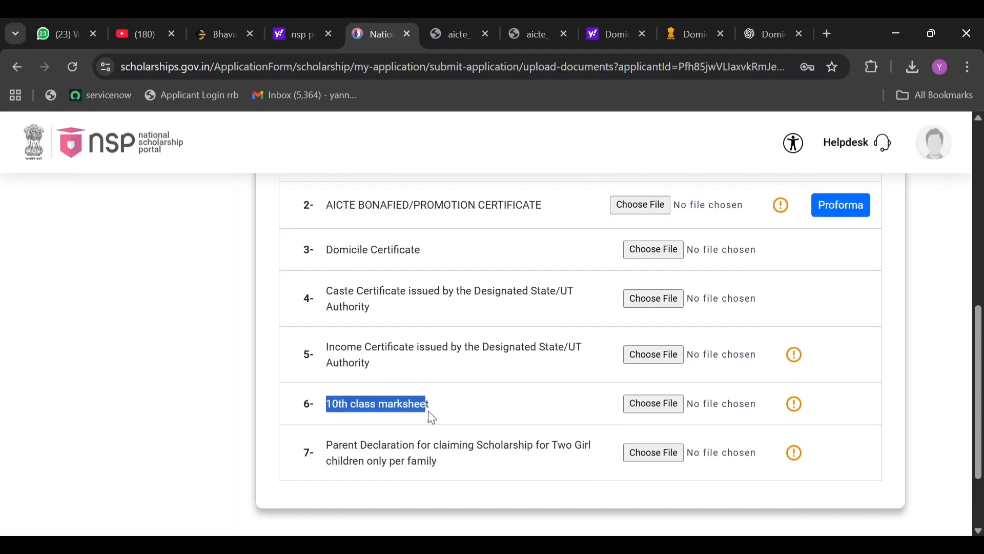
{"action": "scroll", "coordinate": [438, 413], "scroll_direction": "down", "scroll_amount": 2}
{"action": "left_click_drag", "start_coordinate": [323, 364], "coordinate": [440, 390]}
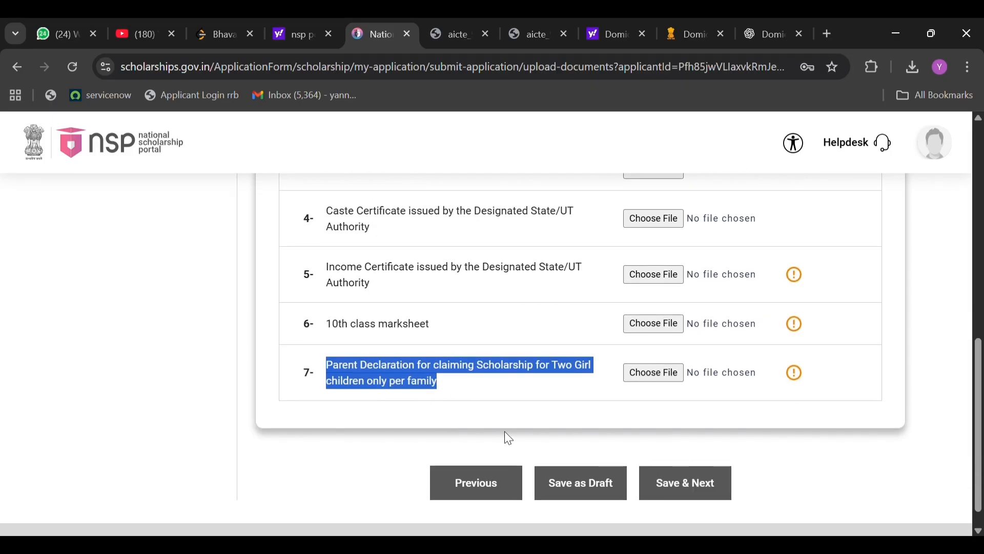
{"action": "left_click", "coordinate": [533, 406]}
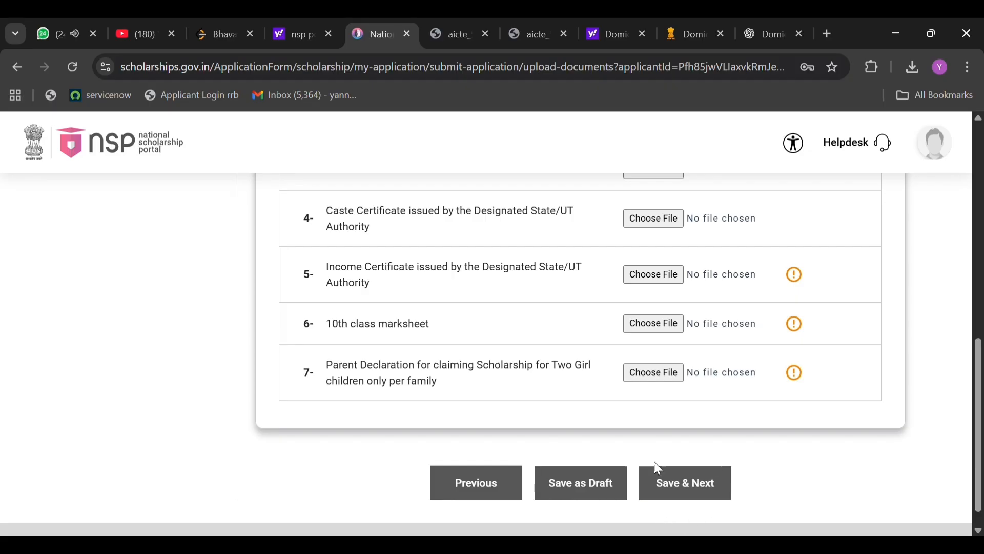
Try to save and continue from the document uploads, and check the Applicant Undertaking stage in the application progress.
{"action": "left_click", "coordinate": [675, 485]}
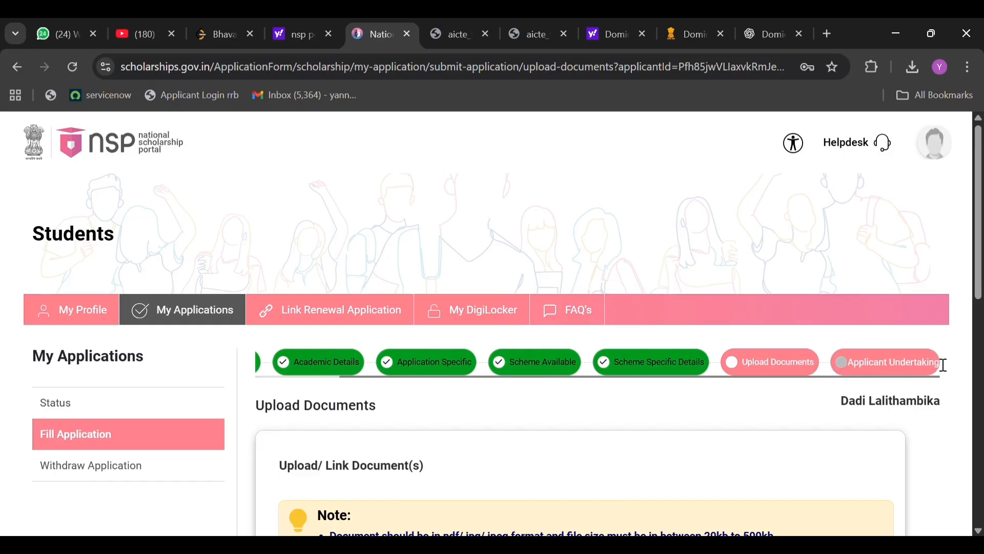
{"action": "left_click_drag", "start_coordinate": [943, 365], "coordinate": [846, 359]}
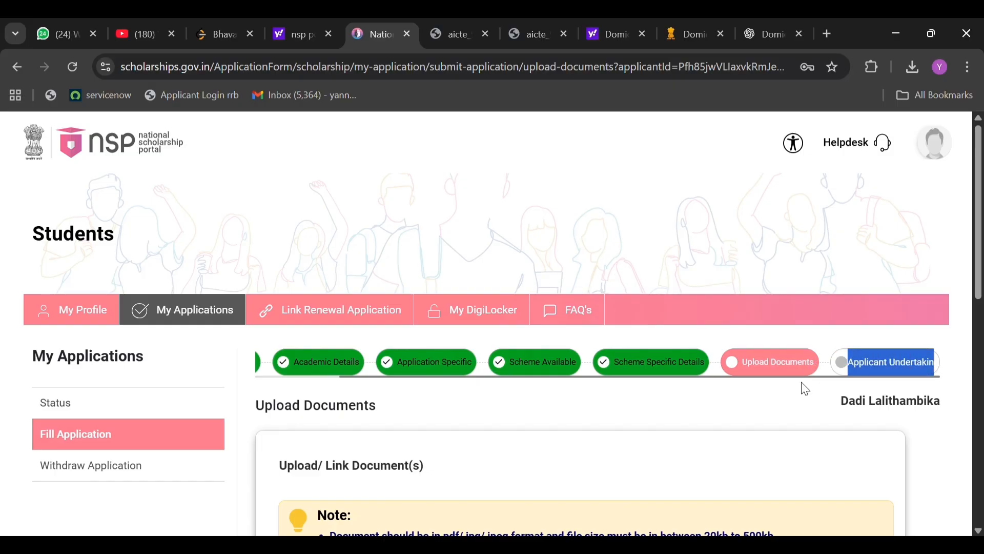
{"action": "left_click", "coordinate": [768, 418]}
{"action": "scroll", "coordinate": [769, 423], "scroll_direction": "down", "scroll_amount": 8}
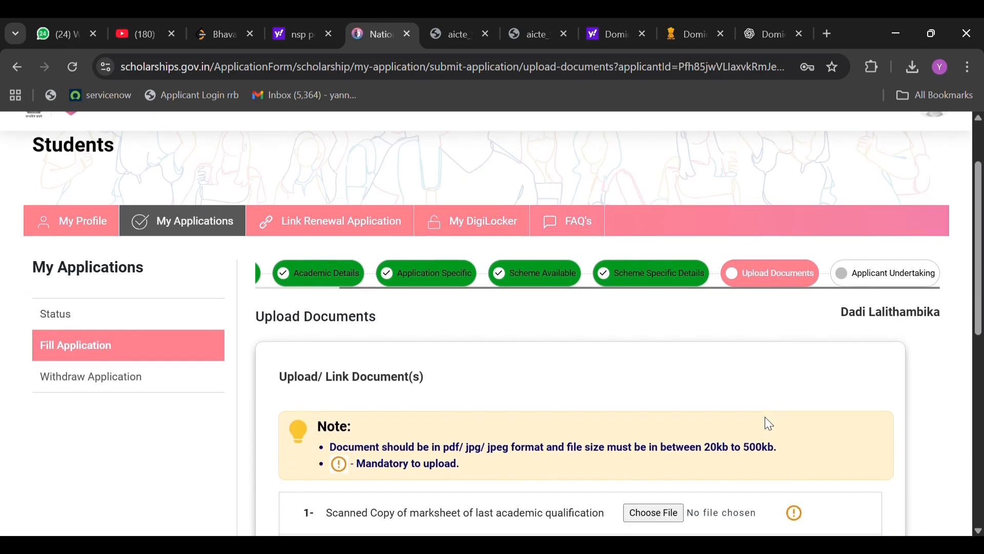
{"action": "scroll", "coordinate": [769, 423], "scroll_direction": "down", "scroll_amount": 2}
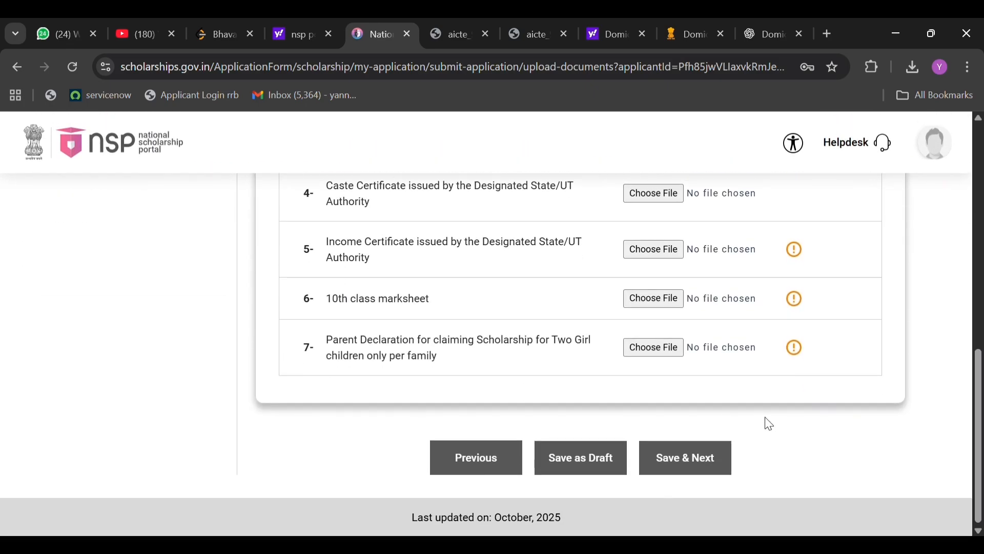